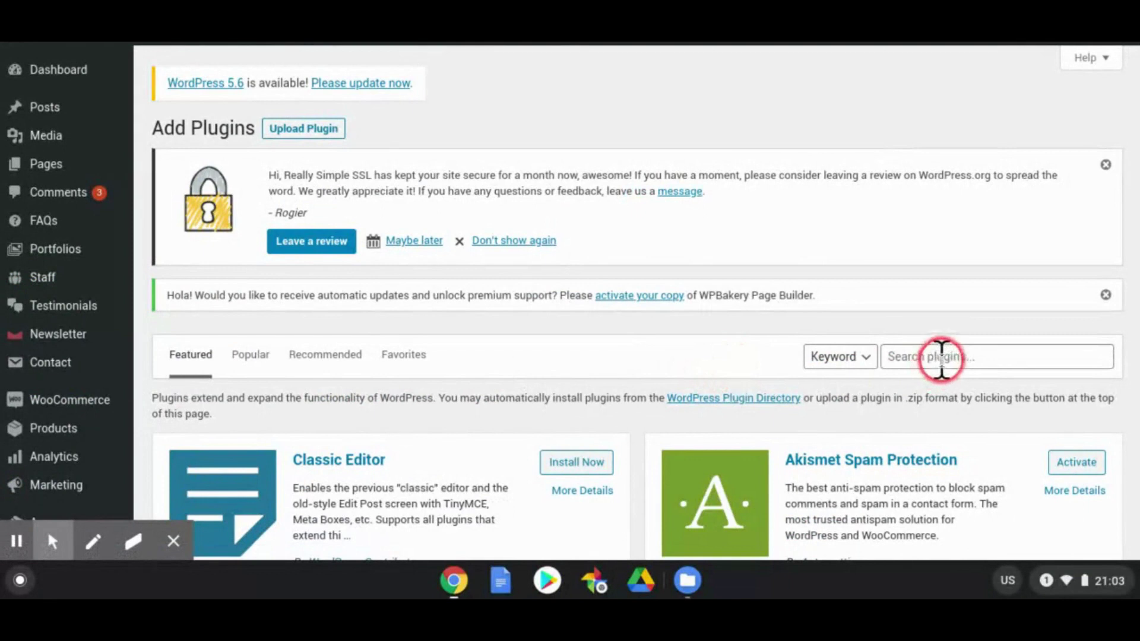
- Search the plugin directory for "wordfence"
click(936, 362)
text(worf)
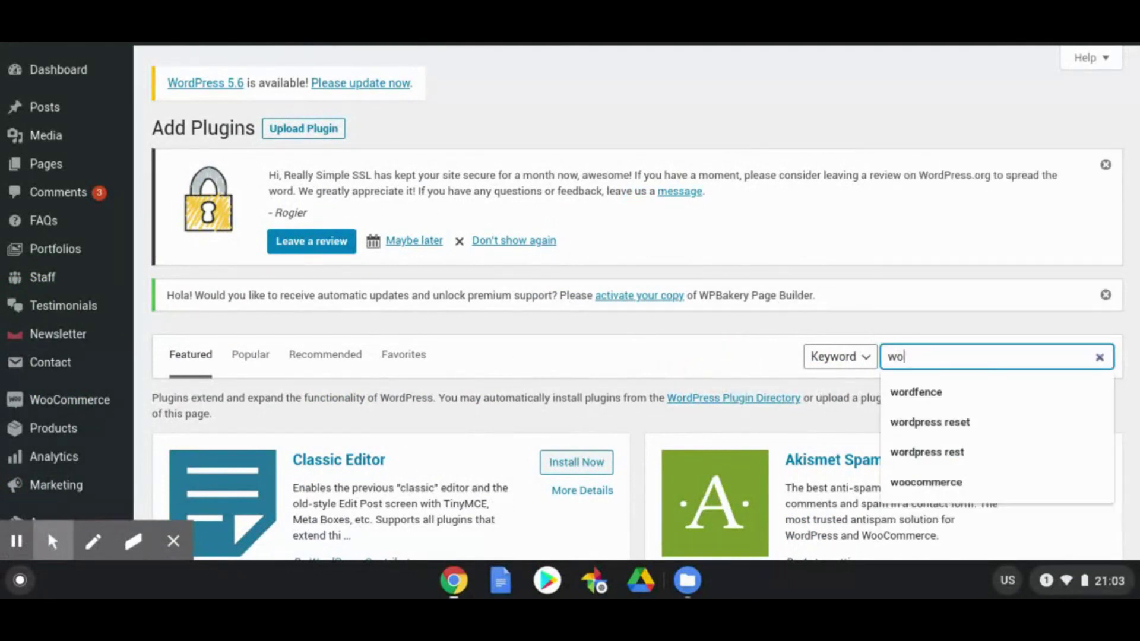
click(942, 359)
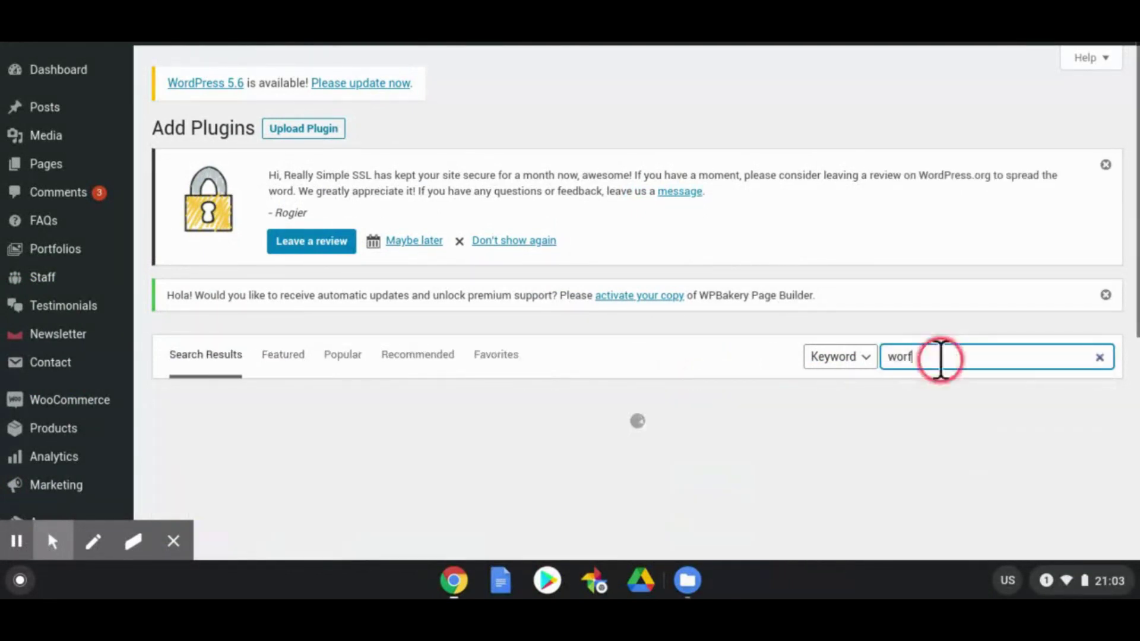
double_click(941, 358)
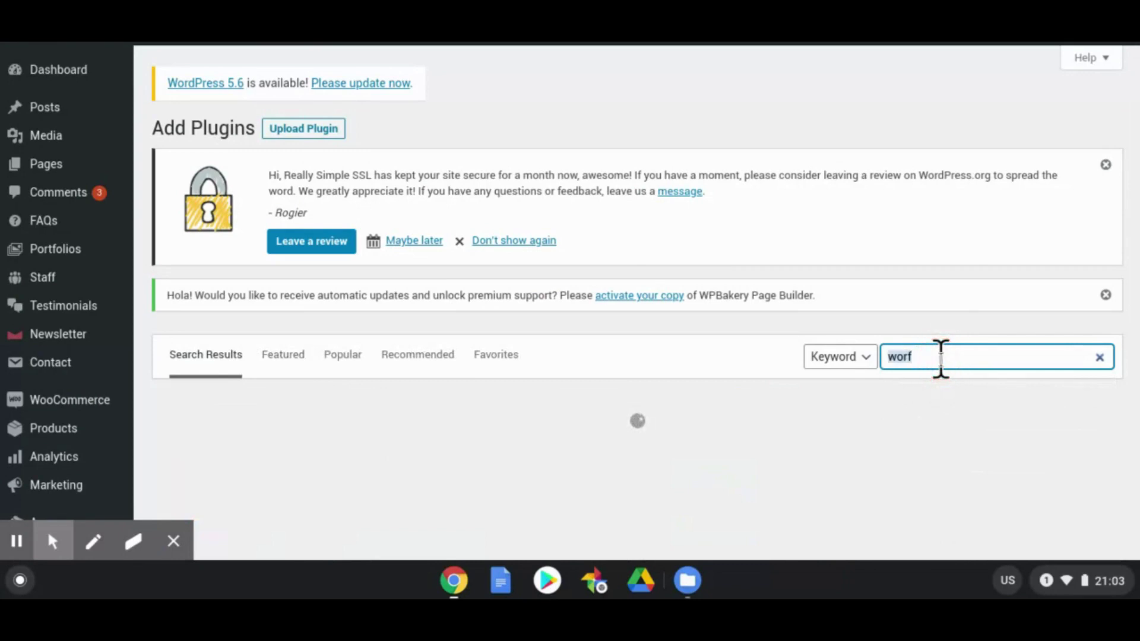
text(wordfe)
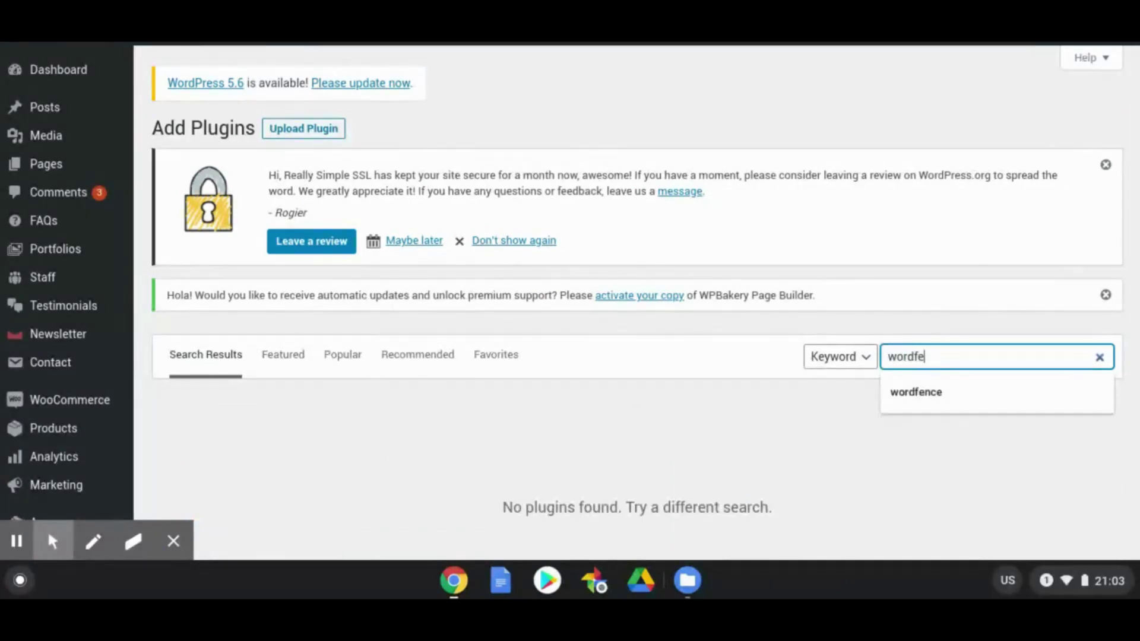
text(nce)
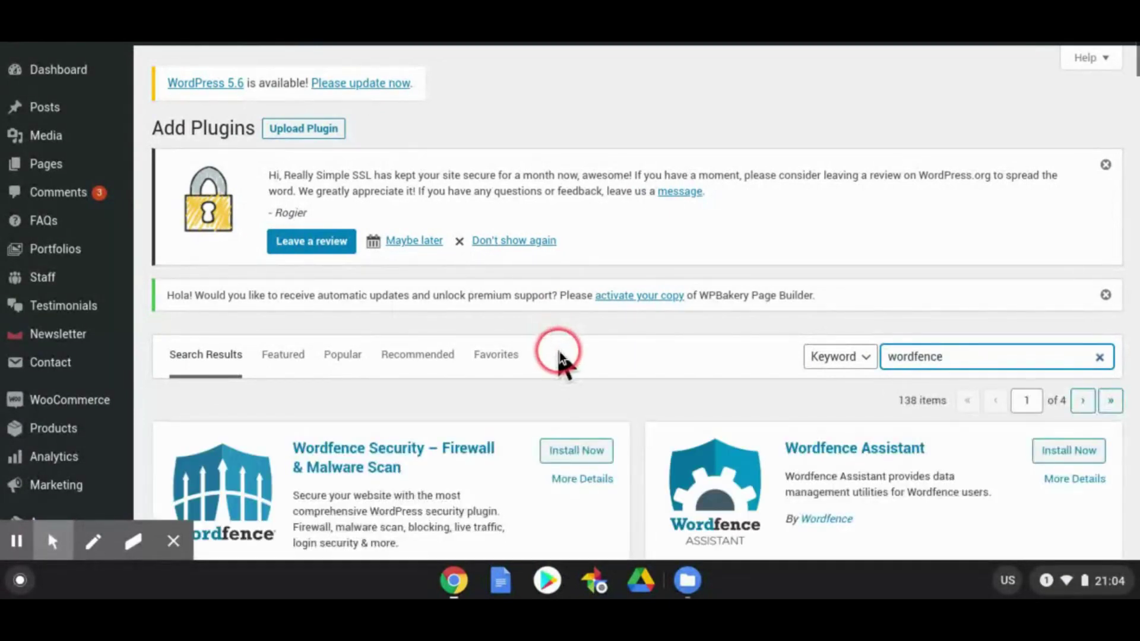
- Install and activate the Wordfence Security – Firewall & Malware Scan plugin
scroll(559, 351, down, 3)
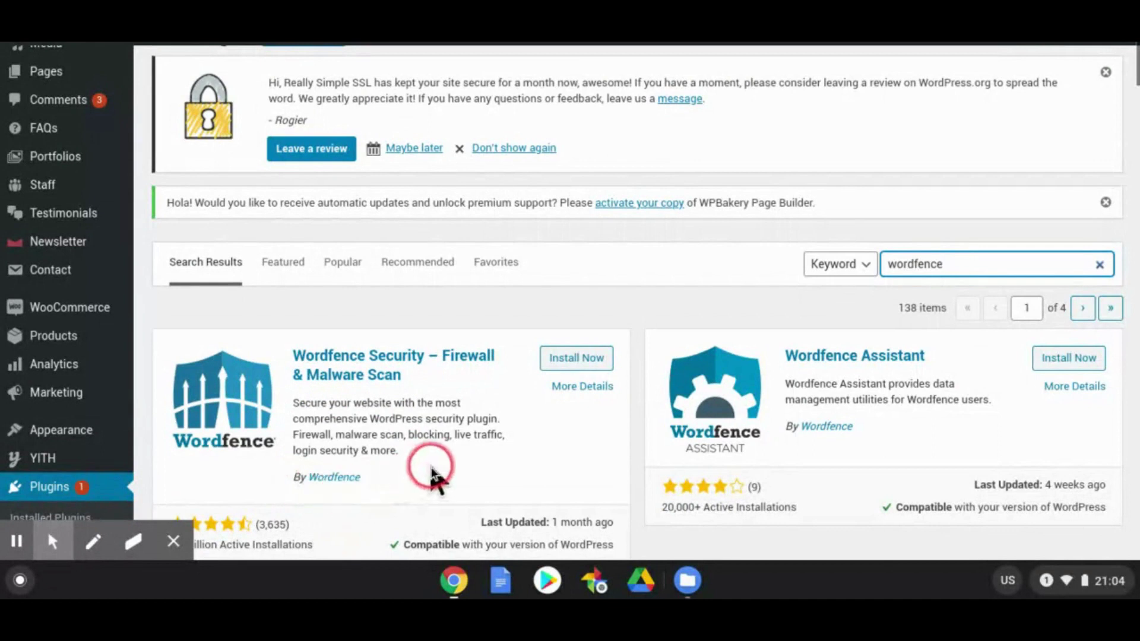
click(573, 359)
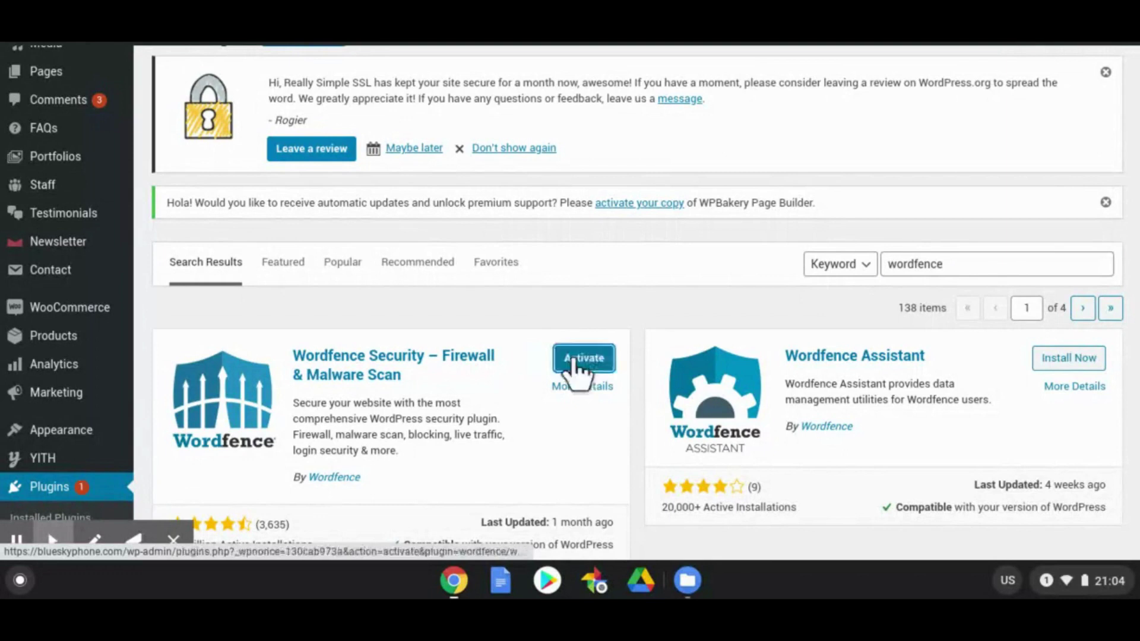
click(584, 360)
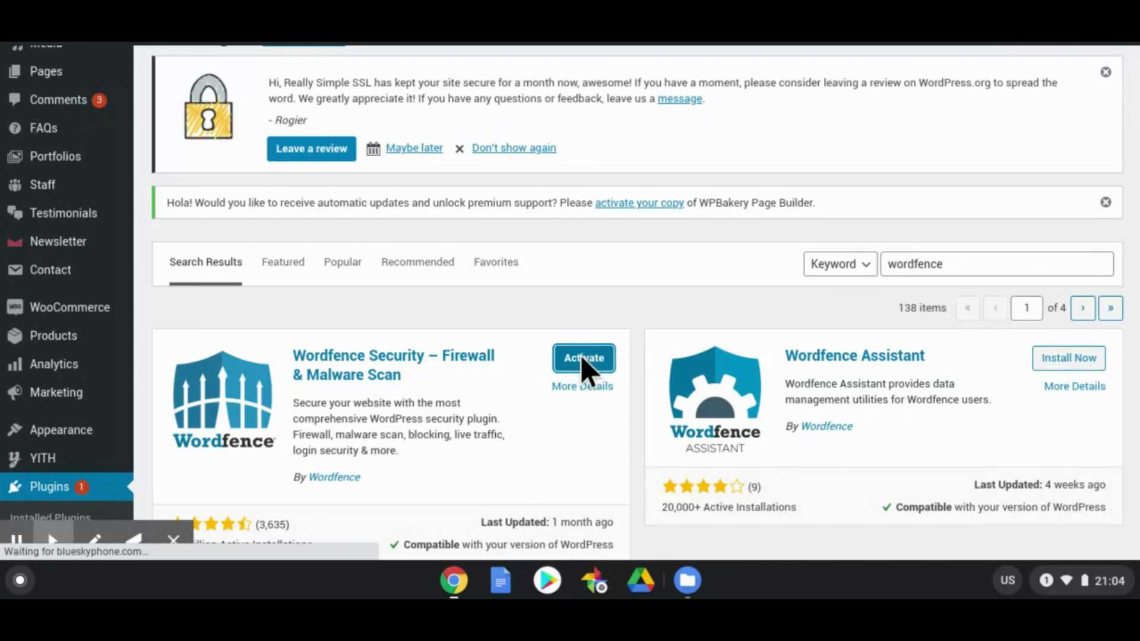
- Complete the Wordfence setup form with the contact e-mail, mailing-list choice and terms agreement, and skip the premium licence prompt
click(374, 307)
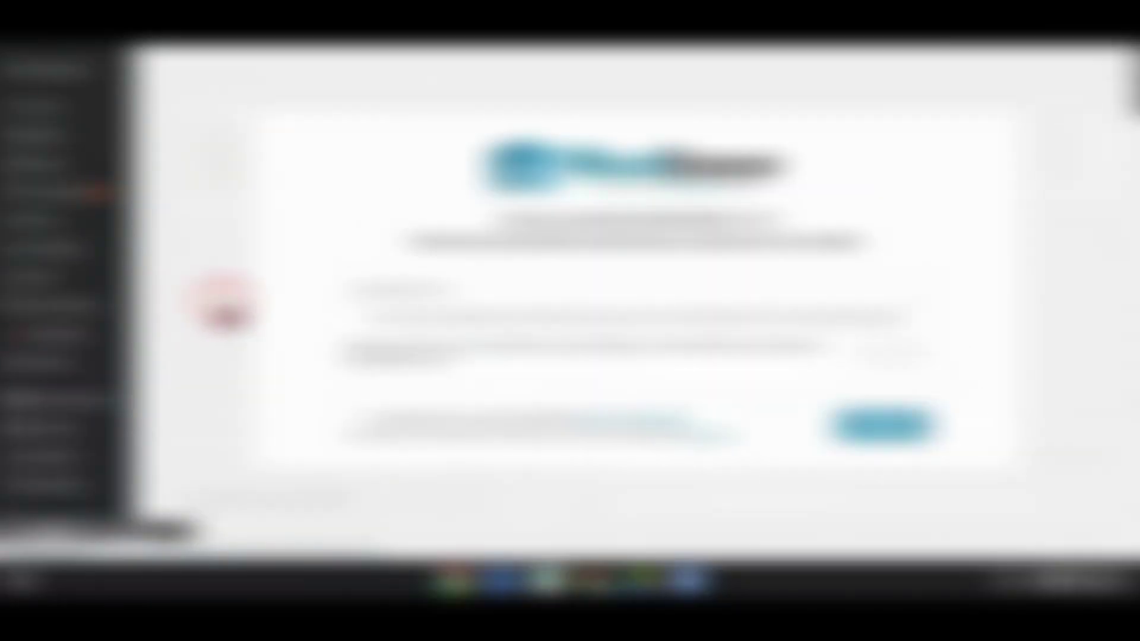
click(457, 288)
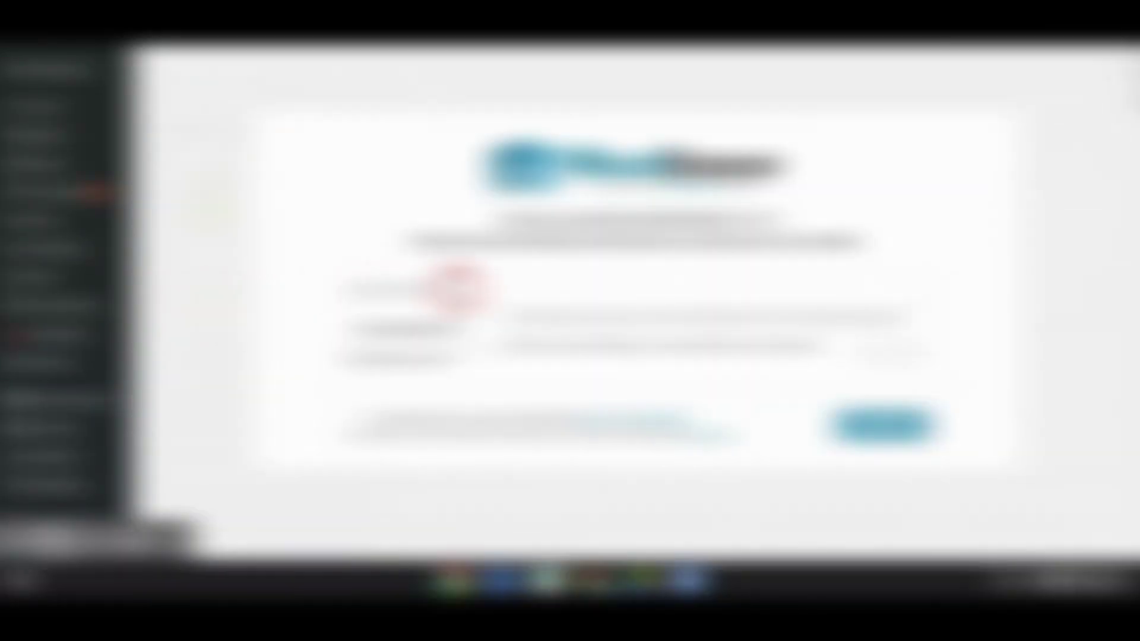
click(527, 289)
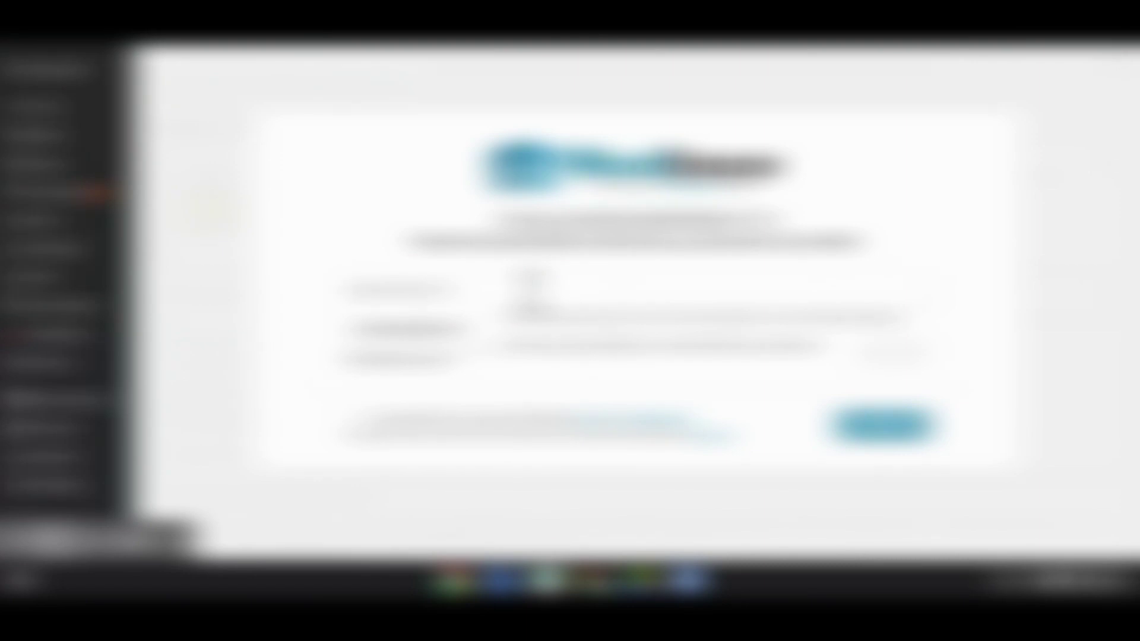
click(476, 323)
click(938, 368)
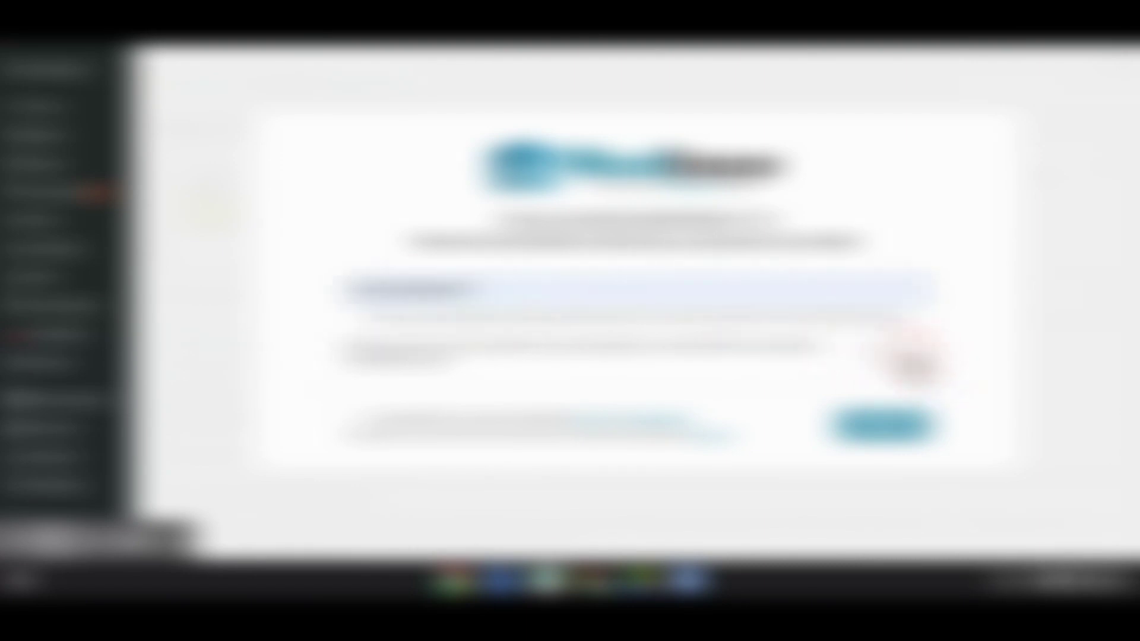
click(911, 356)
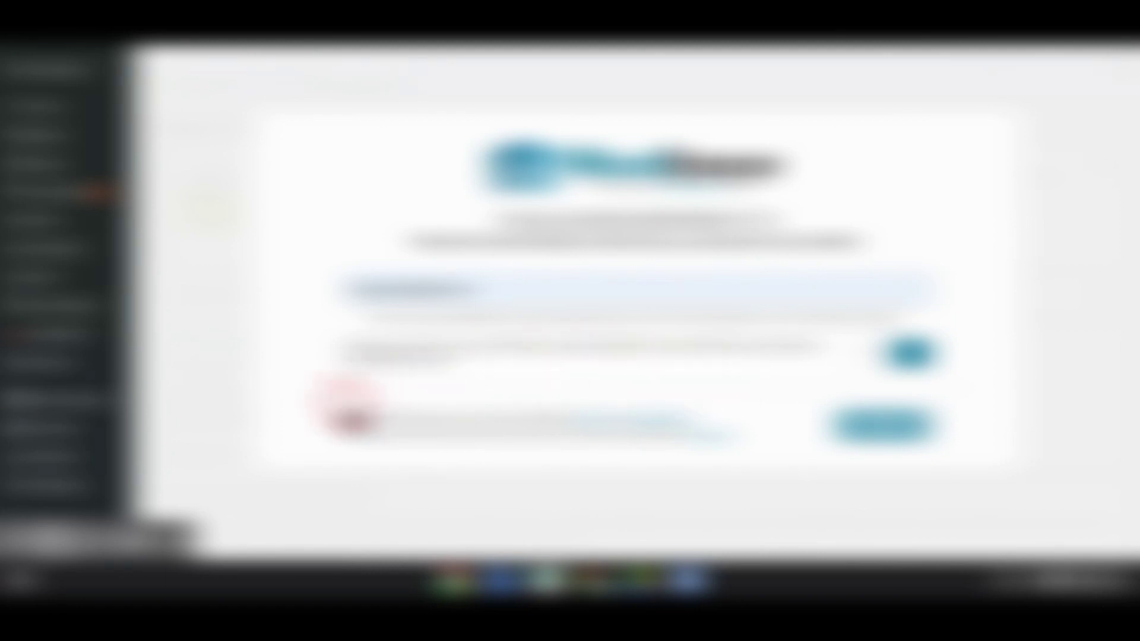
click(351, 420)
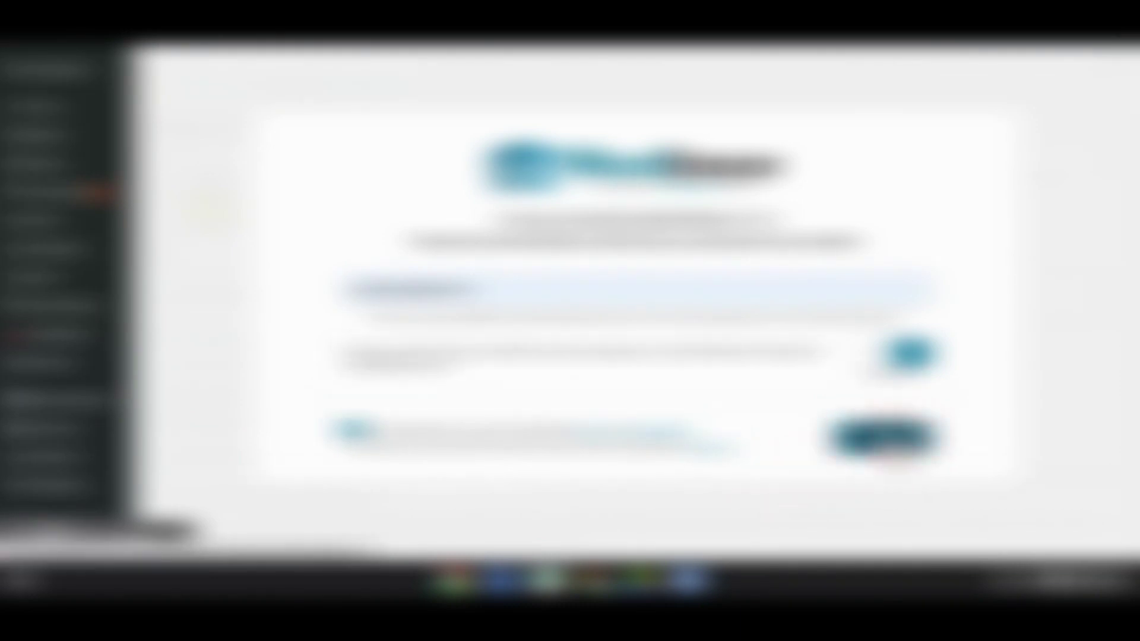
click(882, 437)
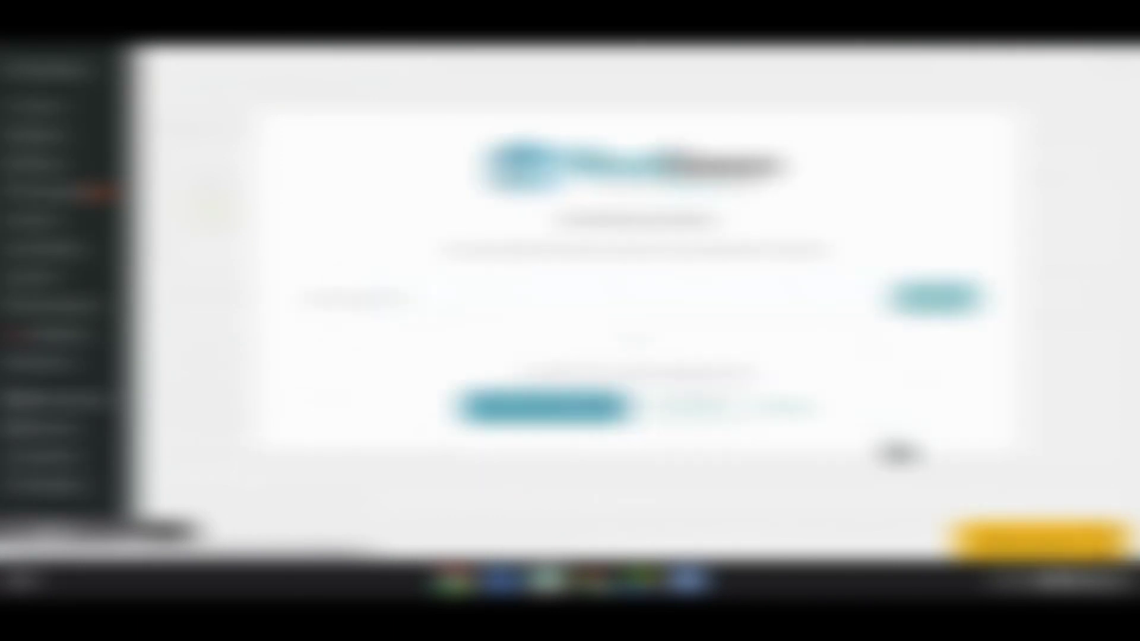
click(790, 410)
click(247, 425)
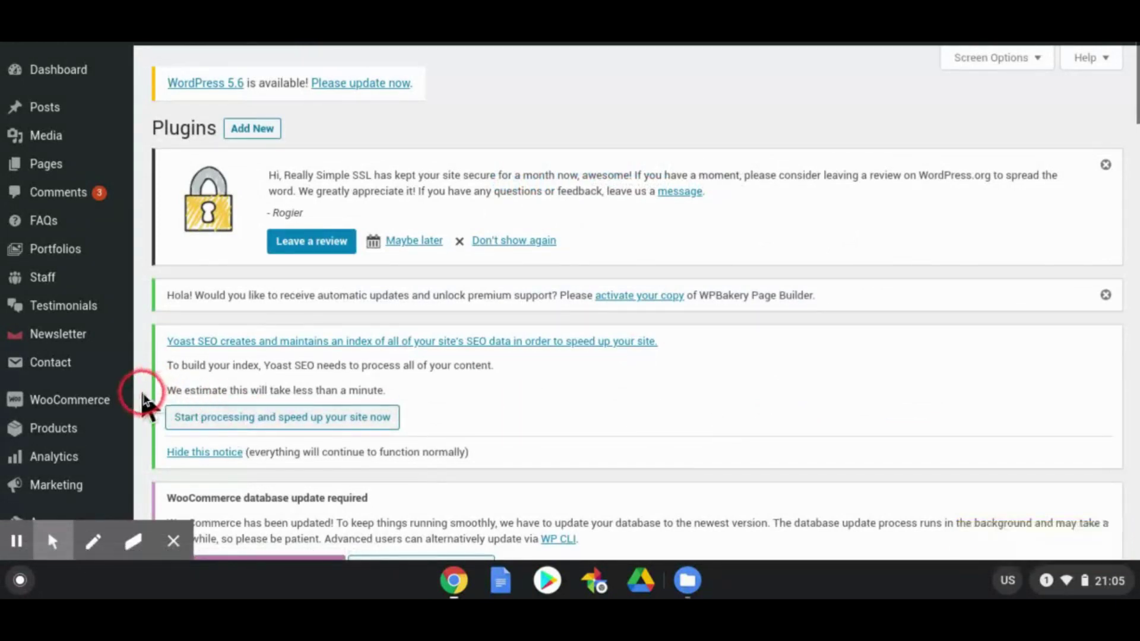
- Open the Wordfence dashboard from the installed plugins page
scroll(145, 399, down, 5)
scroll(143, 395, down, 4)
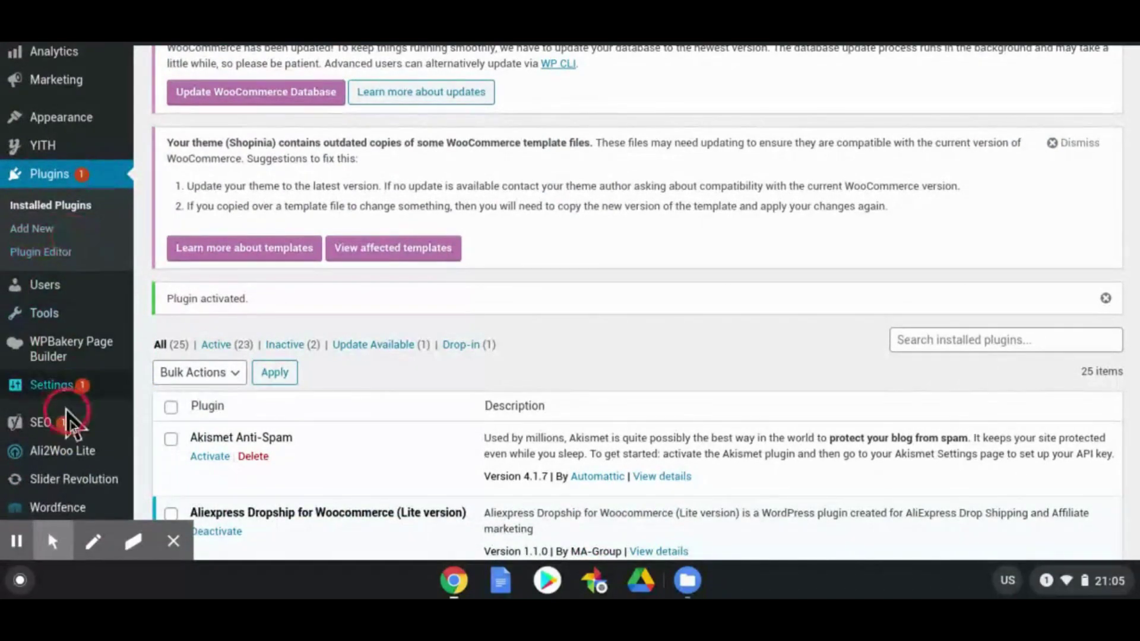
click(138, 418)
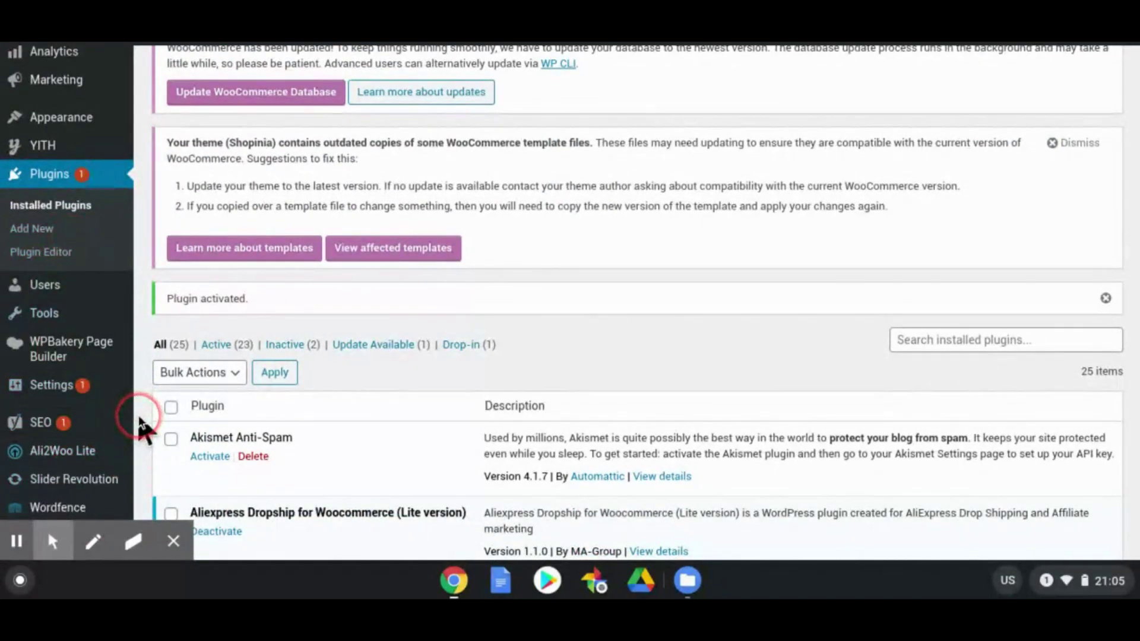
scroll(139, 418, up, 1)
scroll(143, 431, up, 1)
scroll(145, 430, down, 3)
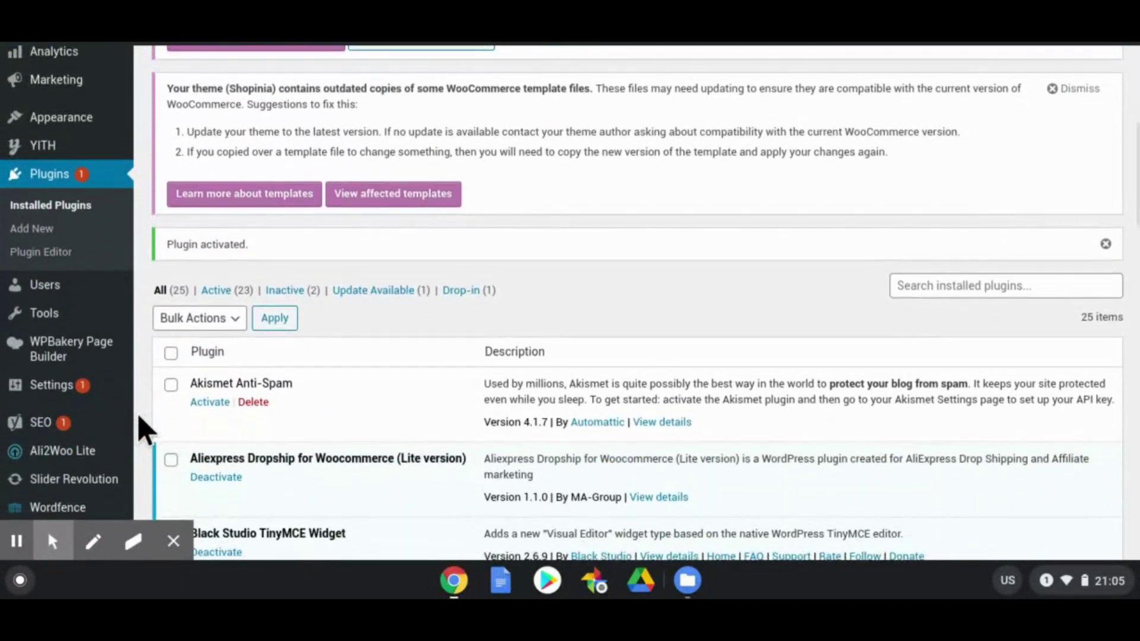
scroll(143, 428, up, 8)
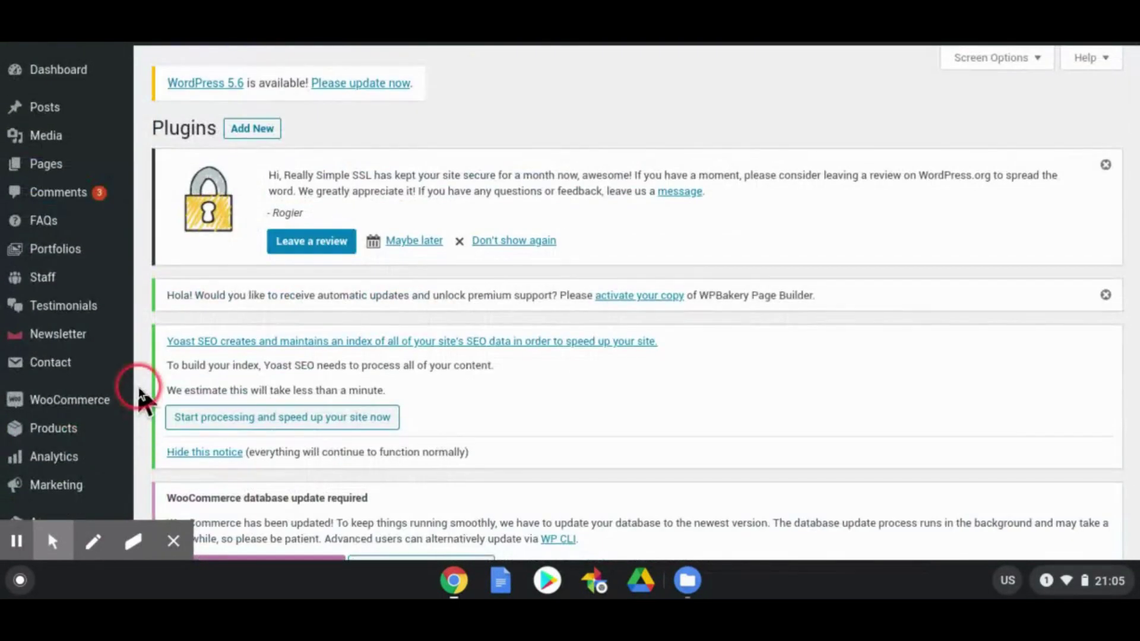
scroll(140, 392, down, 4)
scroll(138, 387, down, 4)
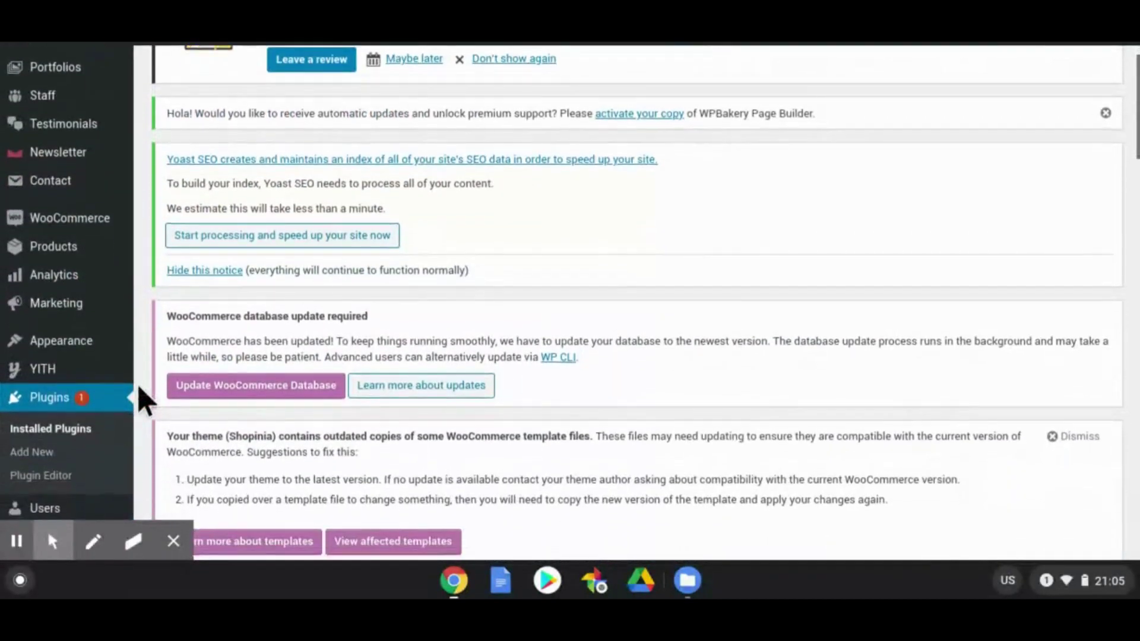
scroll(145, 402, down, 2)
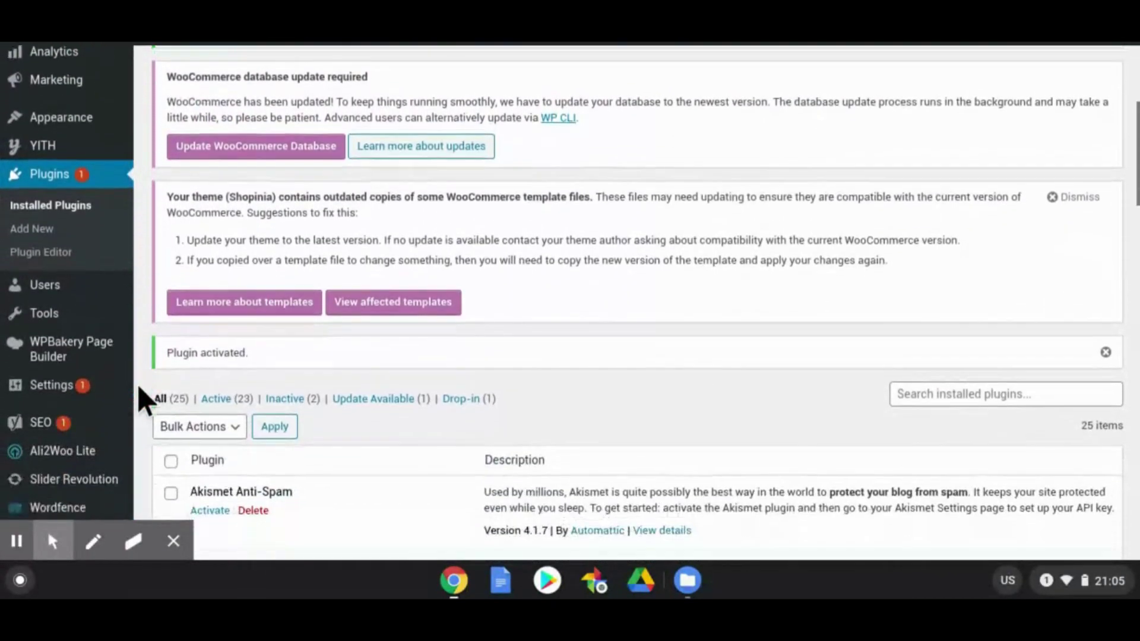
click(88, 509)
click(188, 348)
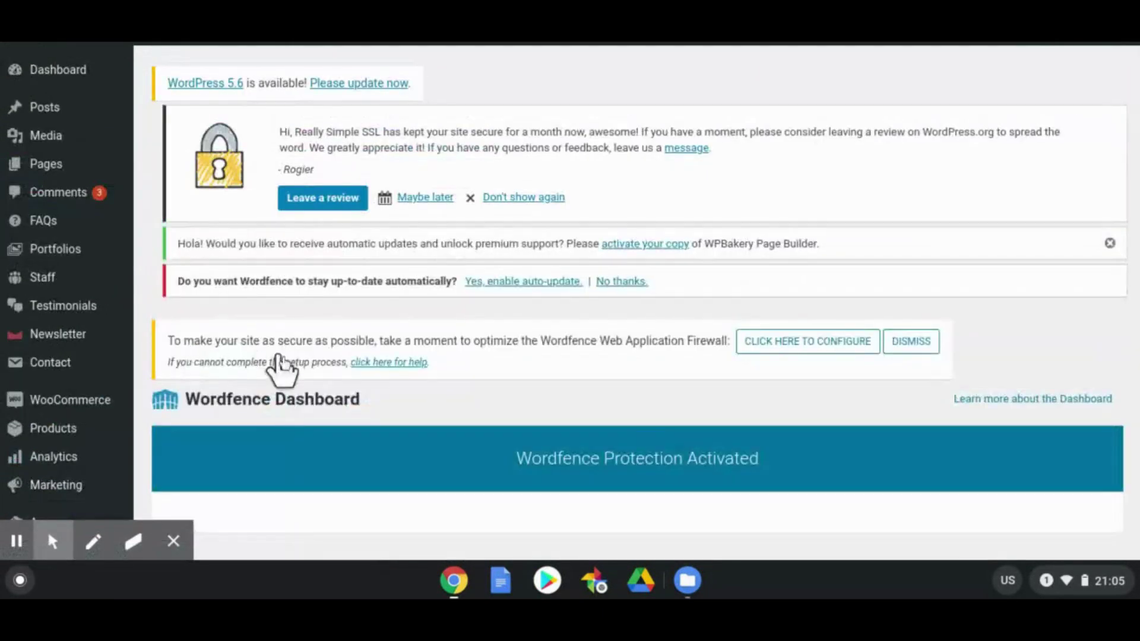
- Go through the Wordfence dashboard's introductory tour to its last page and finish it
click(323, 374)
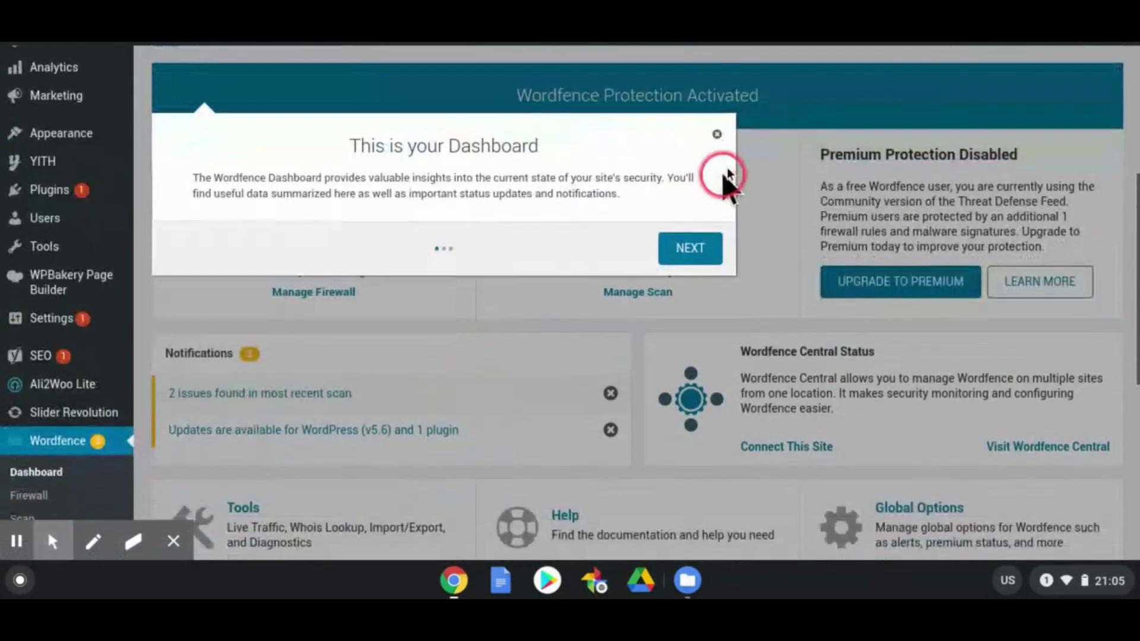
click(718, 135)
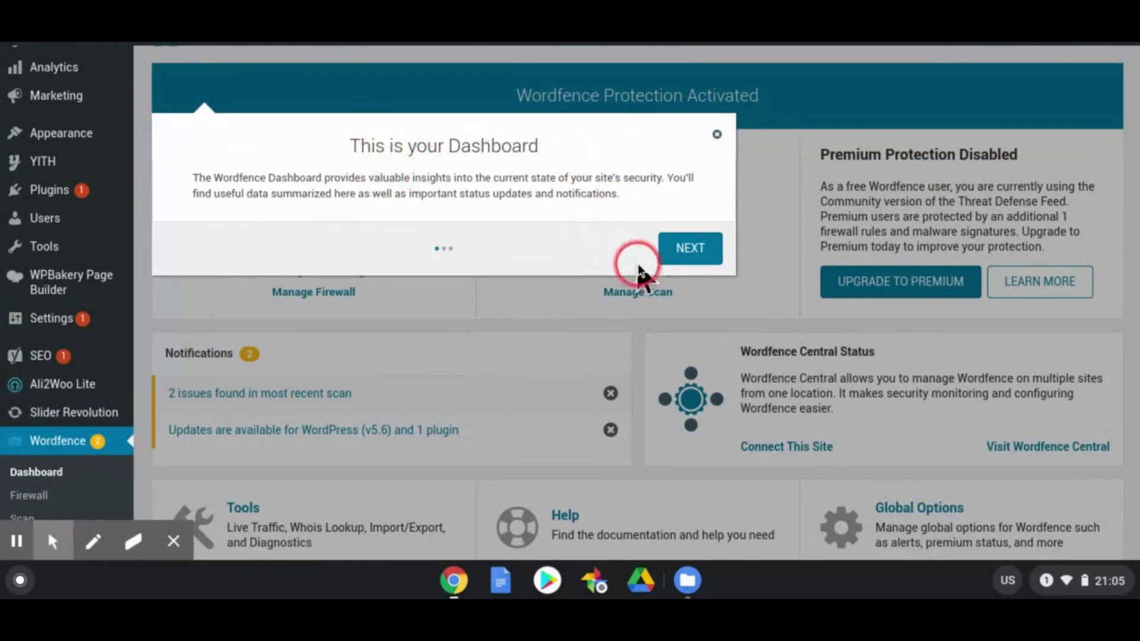
click(701, 254)
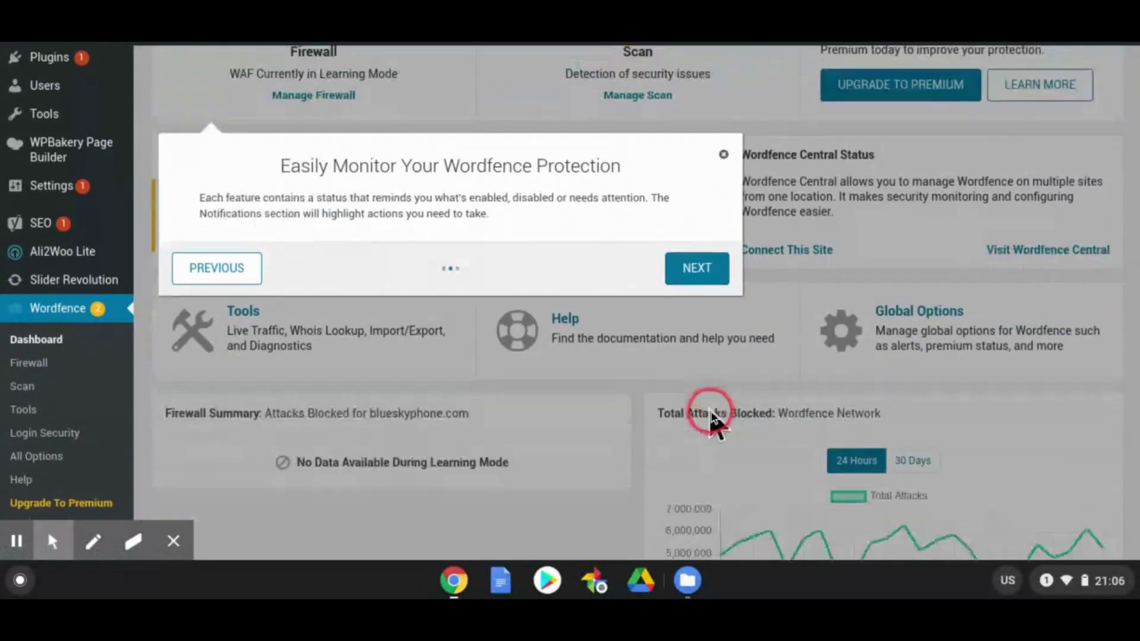
click(683, 256)
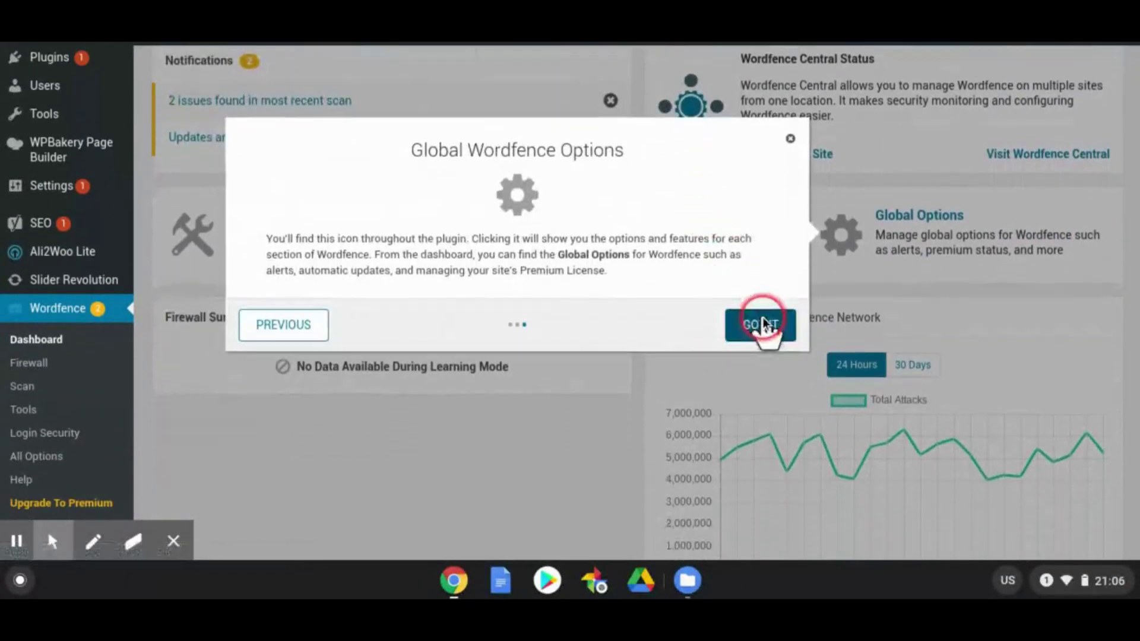
click(762, 315)
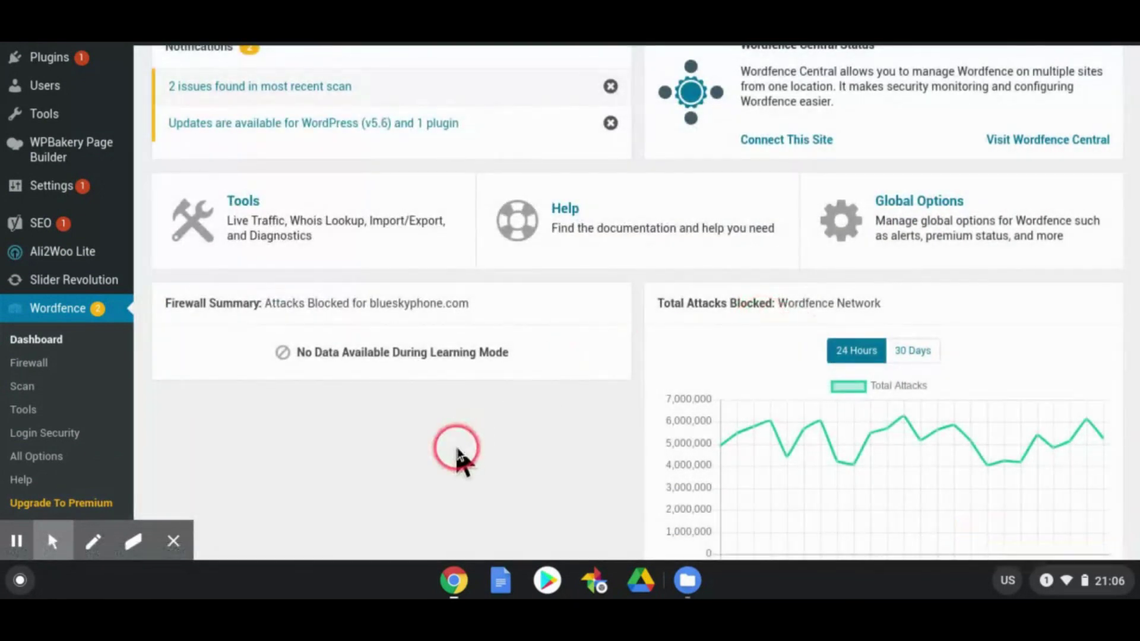
- Open Wordfence's Login Security page and dismiss the introduction to the new 2FA
scroll(215, 431, down, 1)
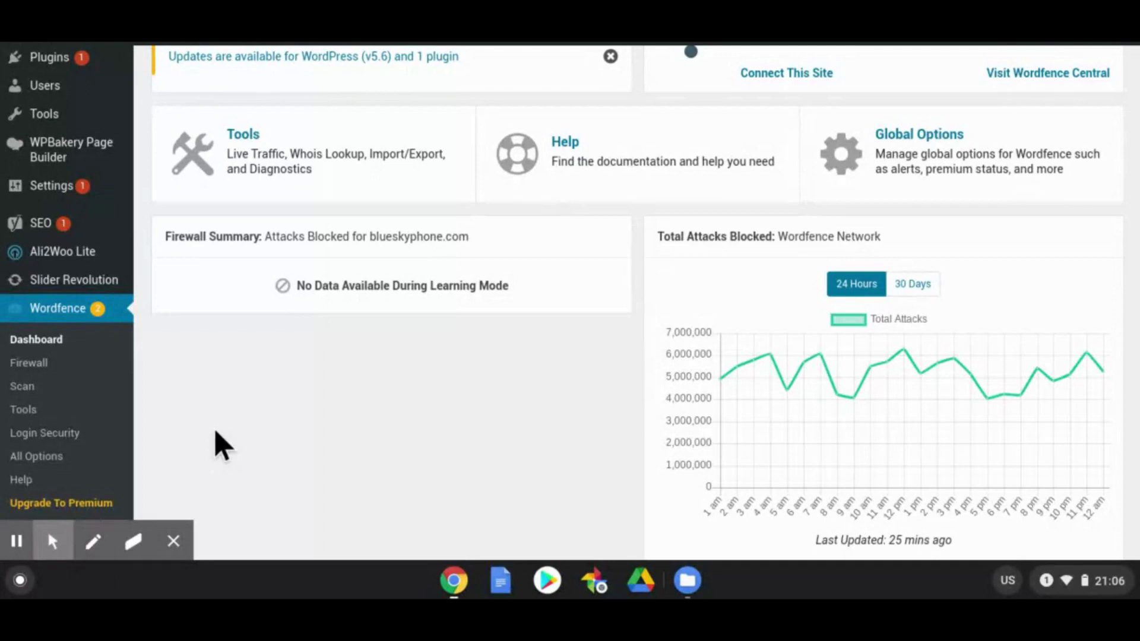
click(61, 441)
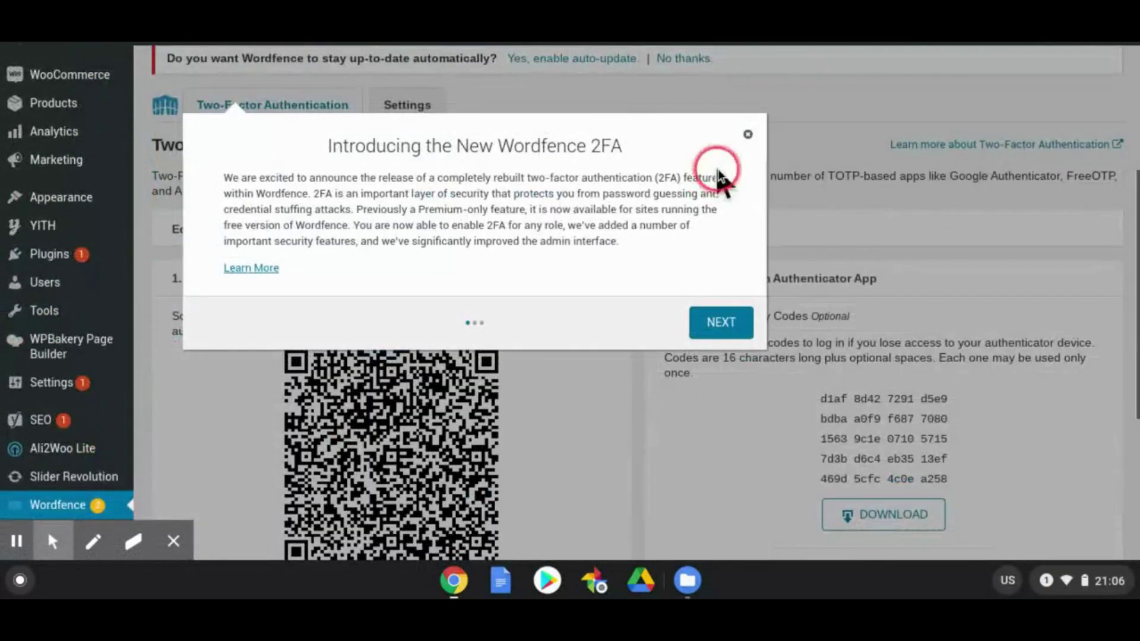
click(748, 134)
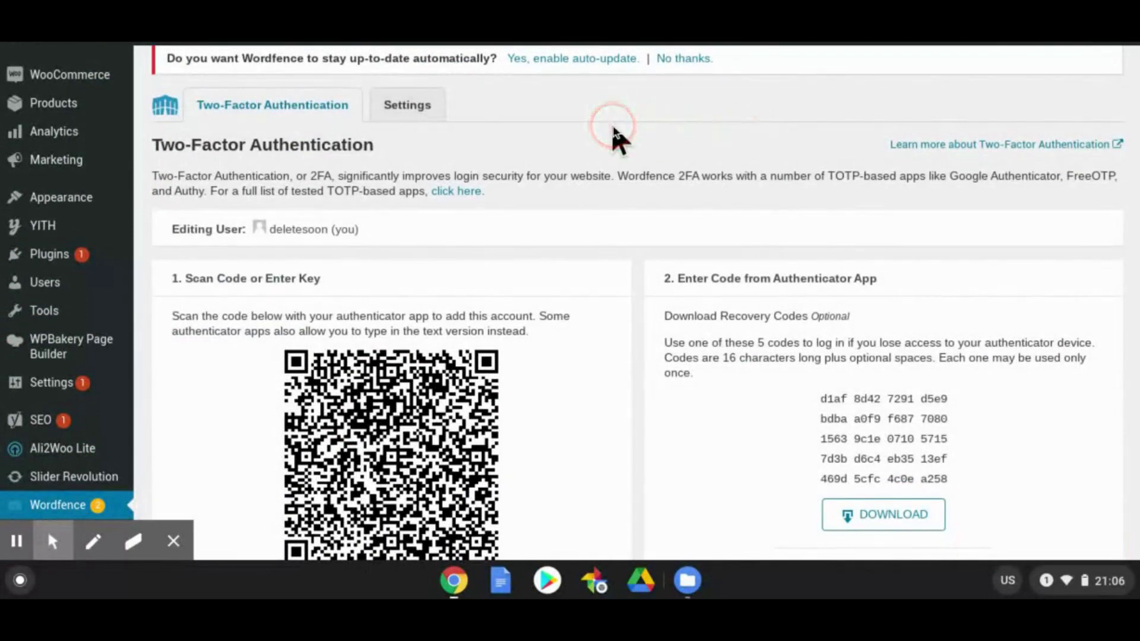
- Examine the two-factor authentication setup, including the scannable code, recovery codes and authenticator code entry
scroll(553, 152, down, 1)
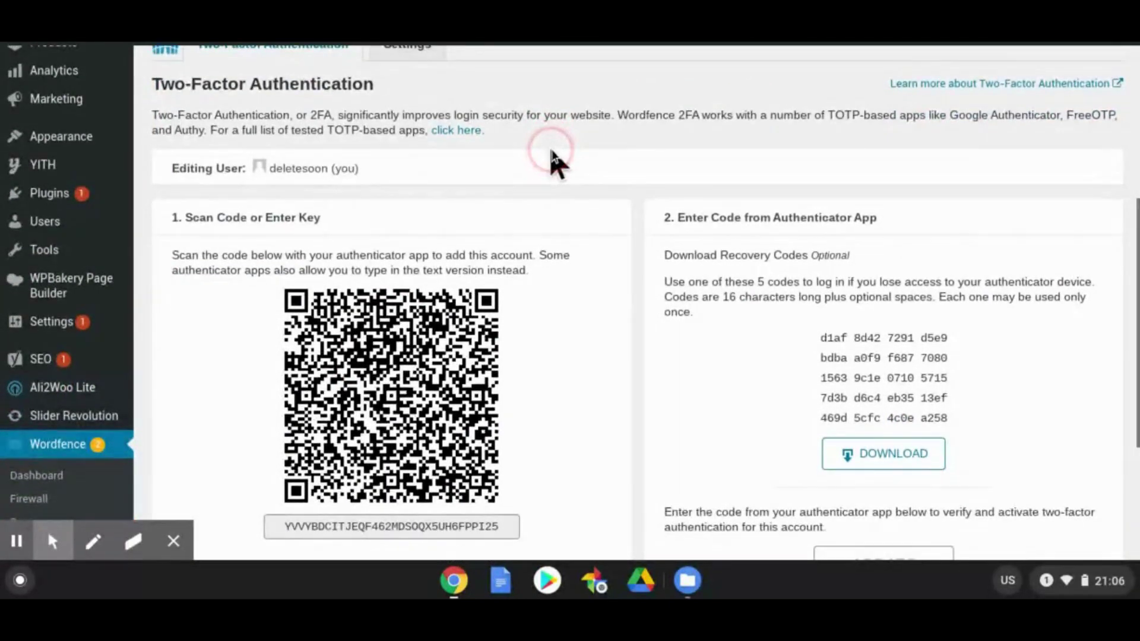
scroll(557, 163, down, 1)
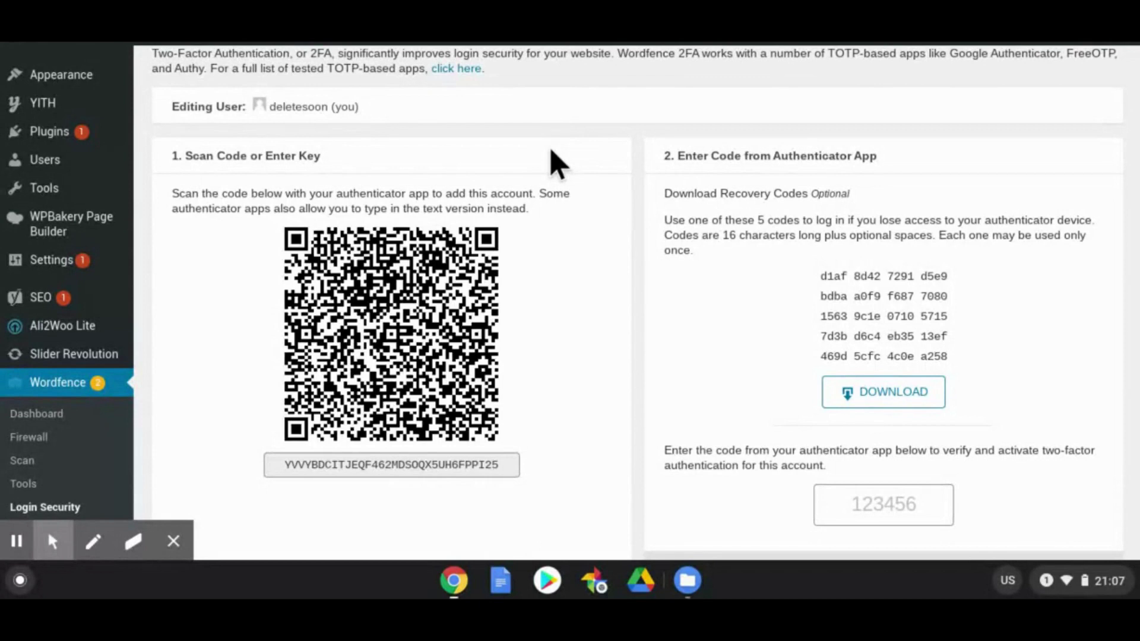
click(551, 153)
click(188, 404)
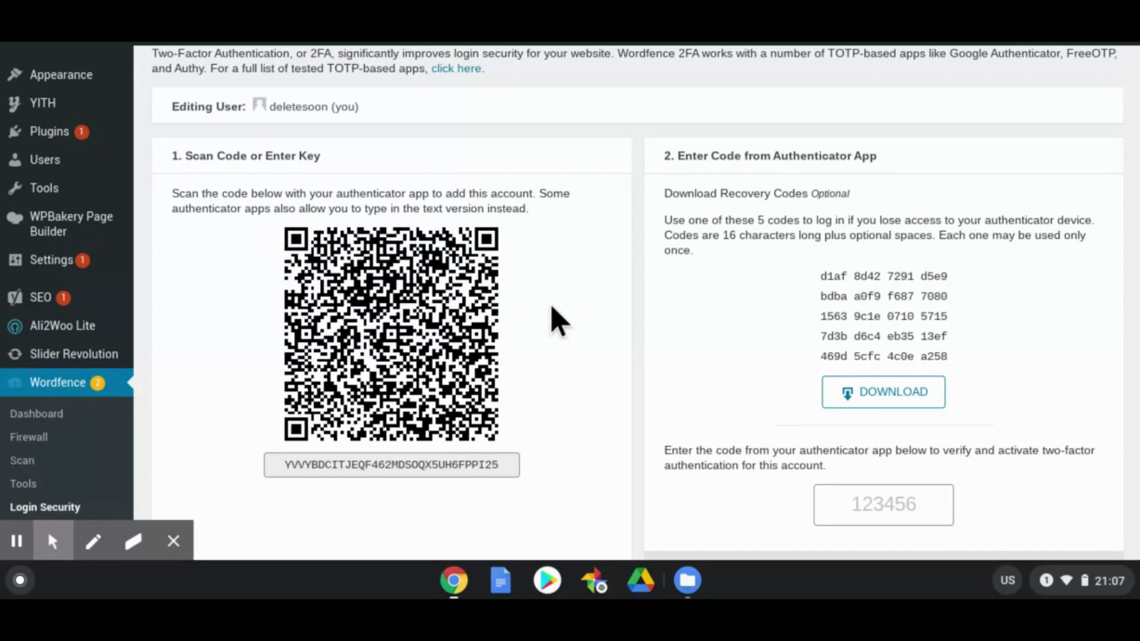
scroll(557, 321, down, 2)
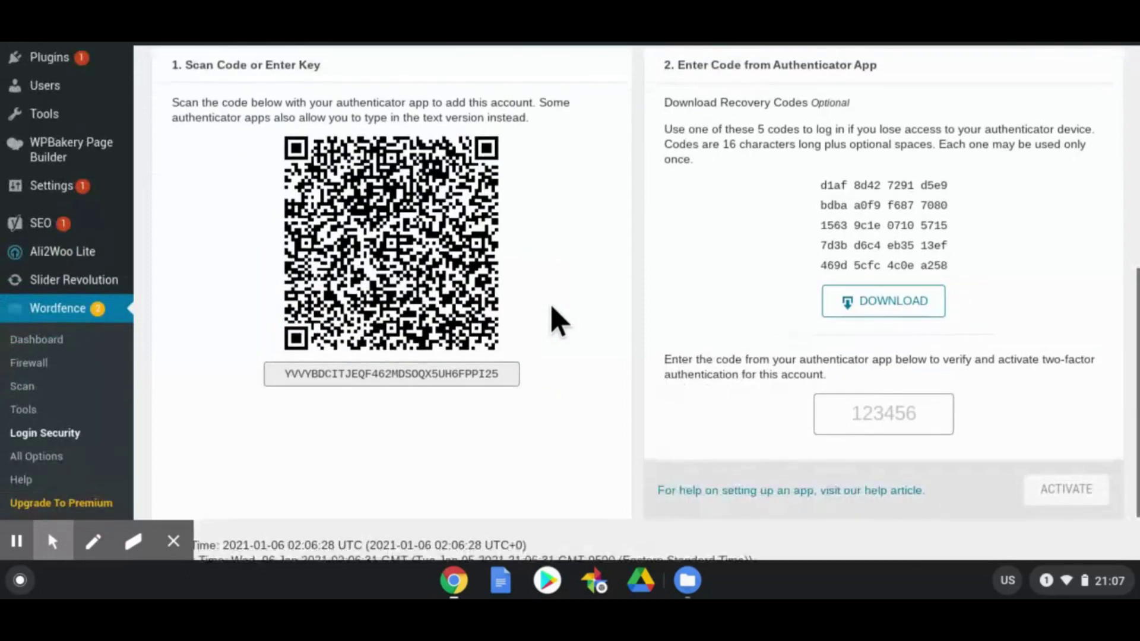
- Review the Two-Factor Authentication page's authenticator code field, recovery codes, scannable code and list of supported authenticator apps
click(902, 411)
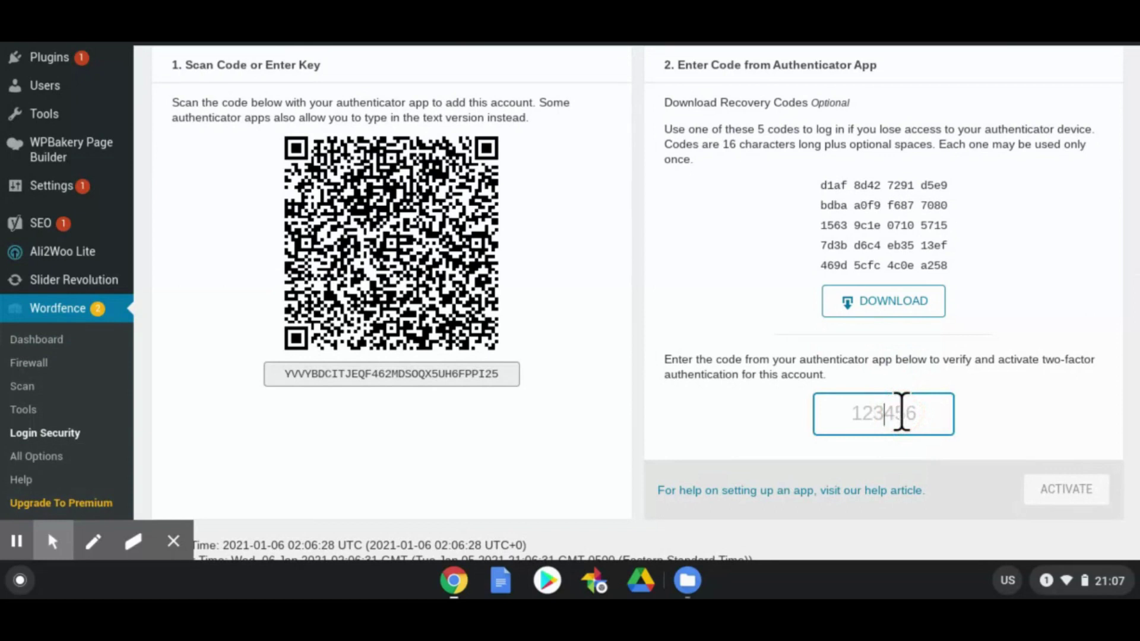
click(812, 413)
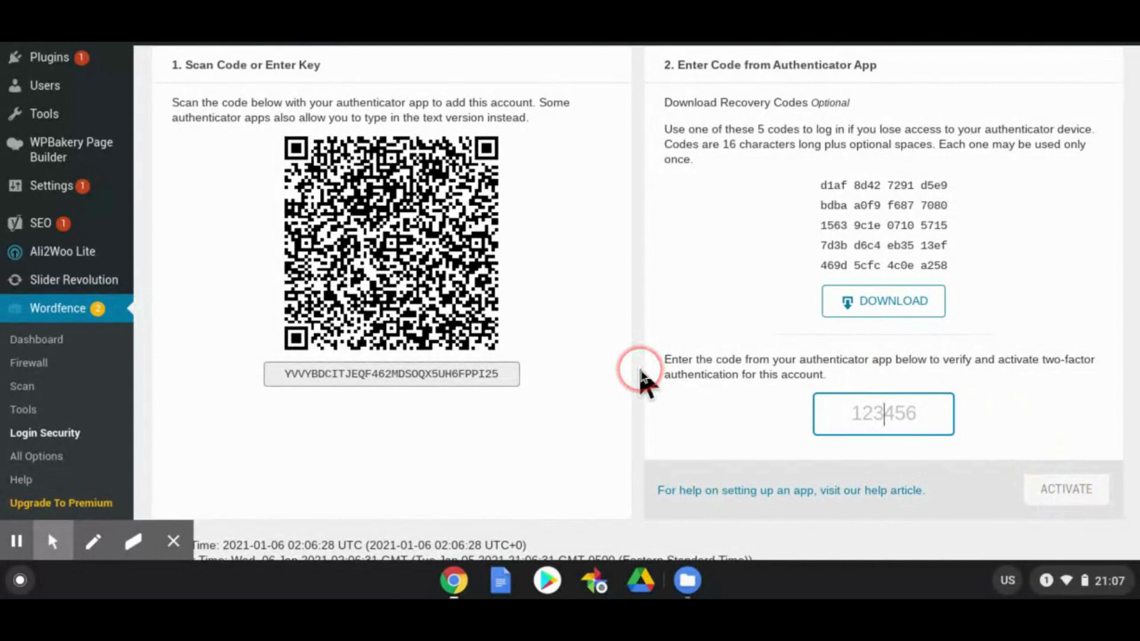
scroll(642, 378, up, 1)
scroll(642, 378, up, 1)
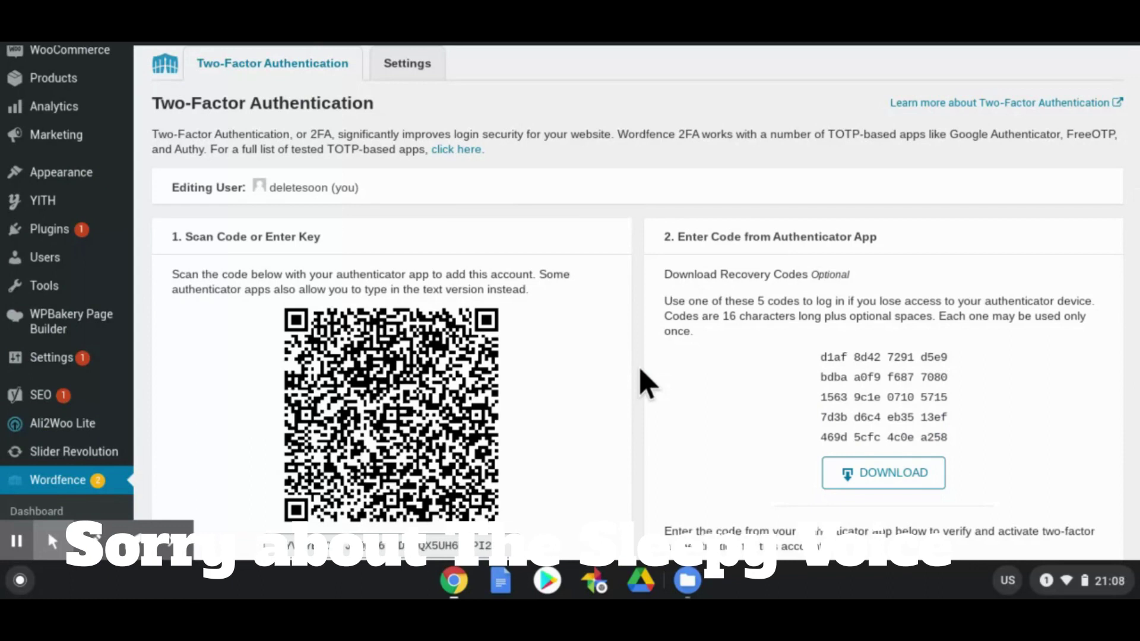
scroll(645, 383, down, 2)
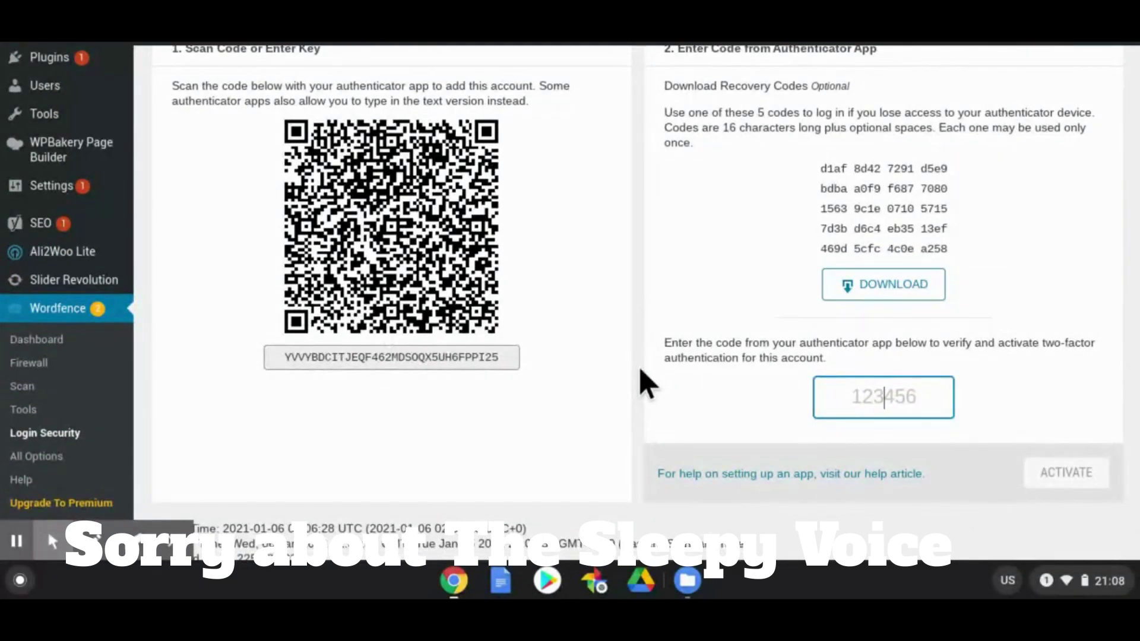
scroll(644, 384, up, 4)
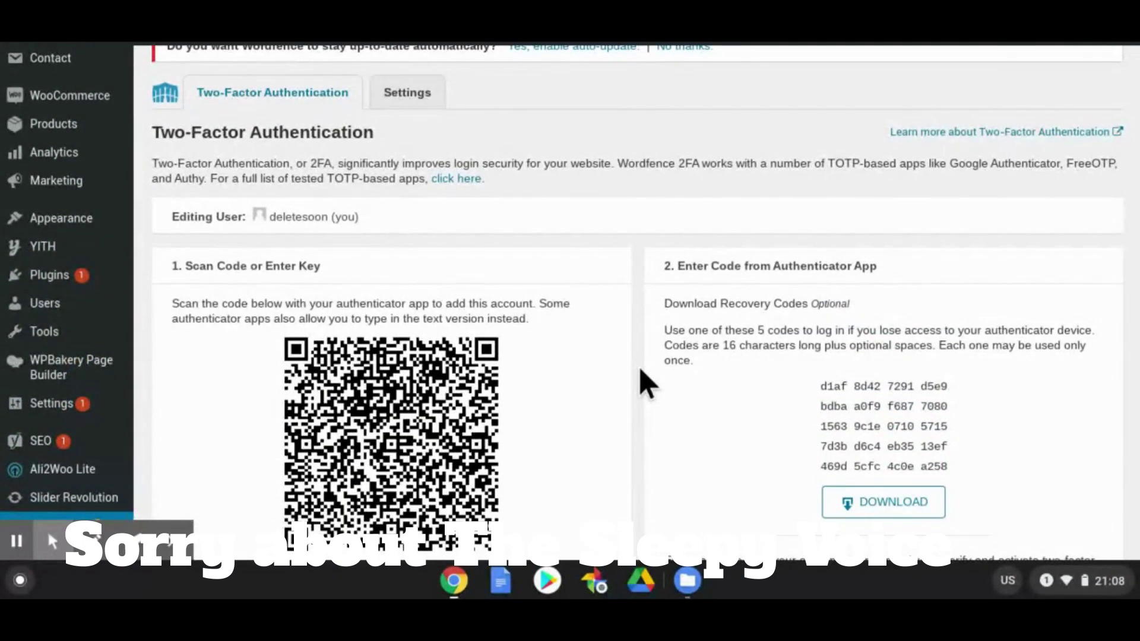
click(640, 378)
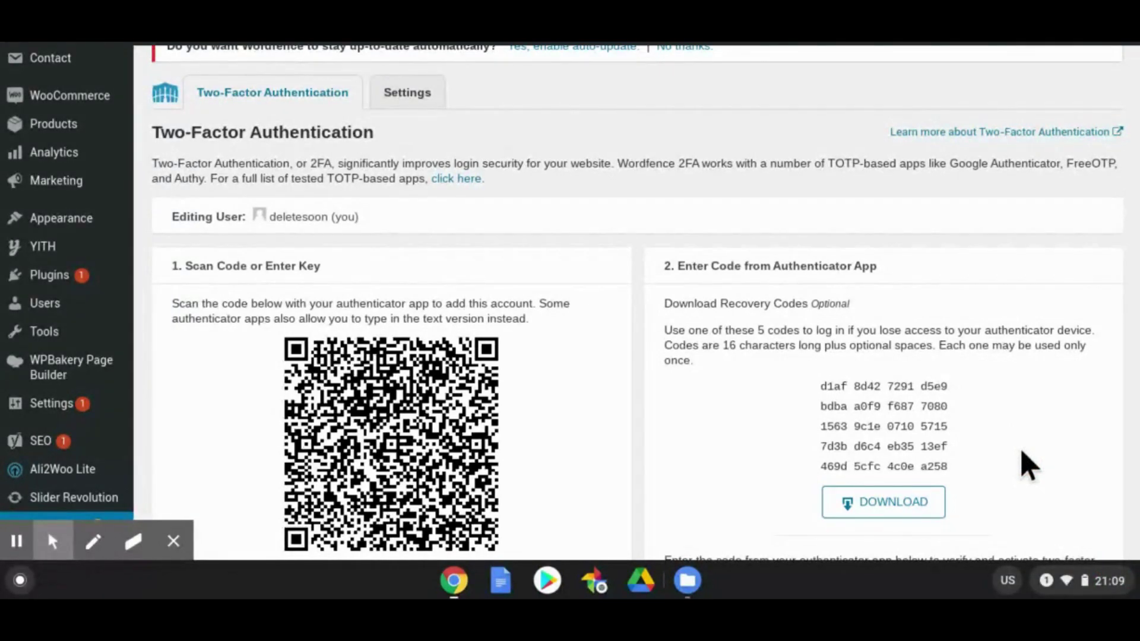
click(501, 291)
scroll(497, 272, up, 1)
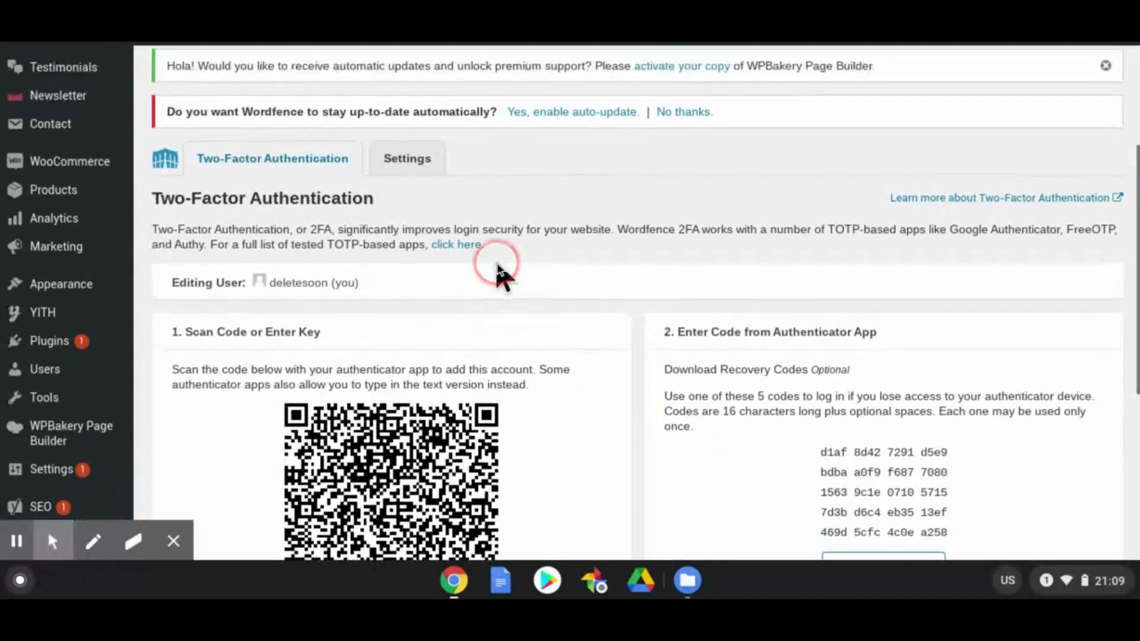
scroll(496, 272, down, 2)
click(490, 193)
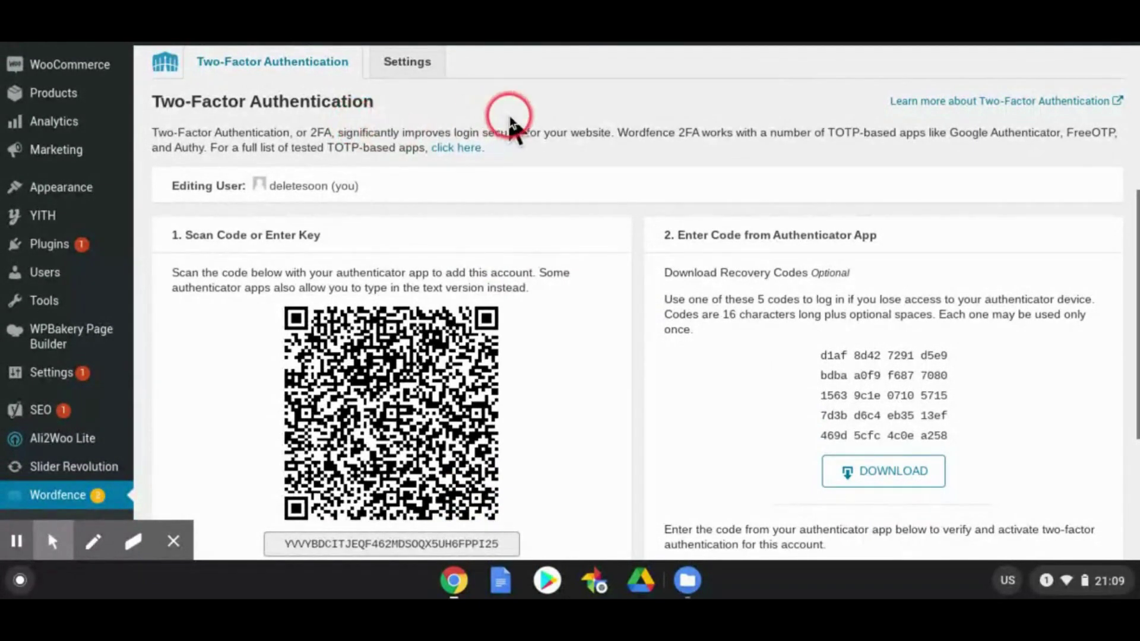
- Open the Login Security settings and examine the user summary, the roles enabled for 2FA and the administrator requirement
scroll(510, 119, up, 2)
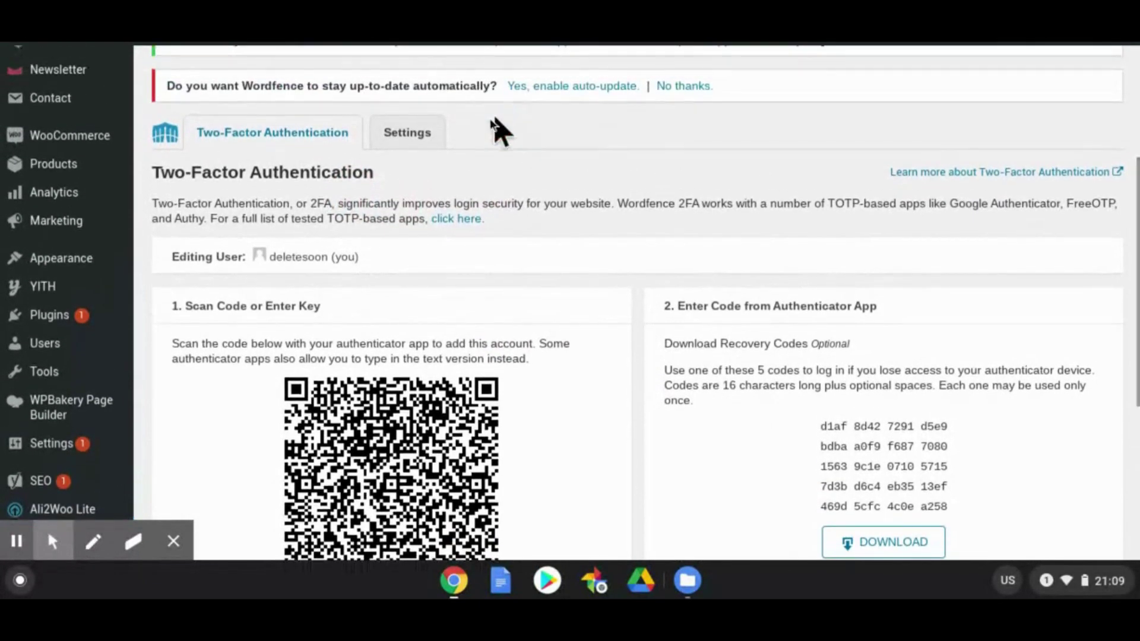
click(406, 134)
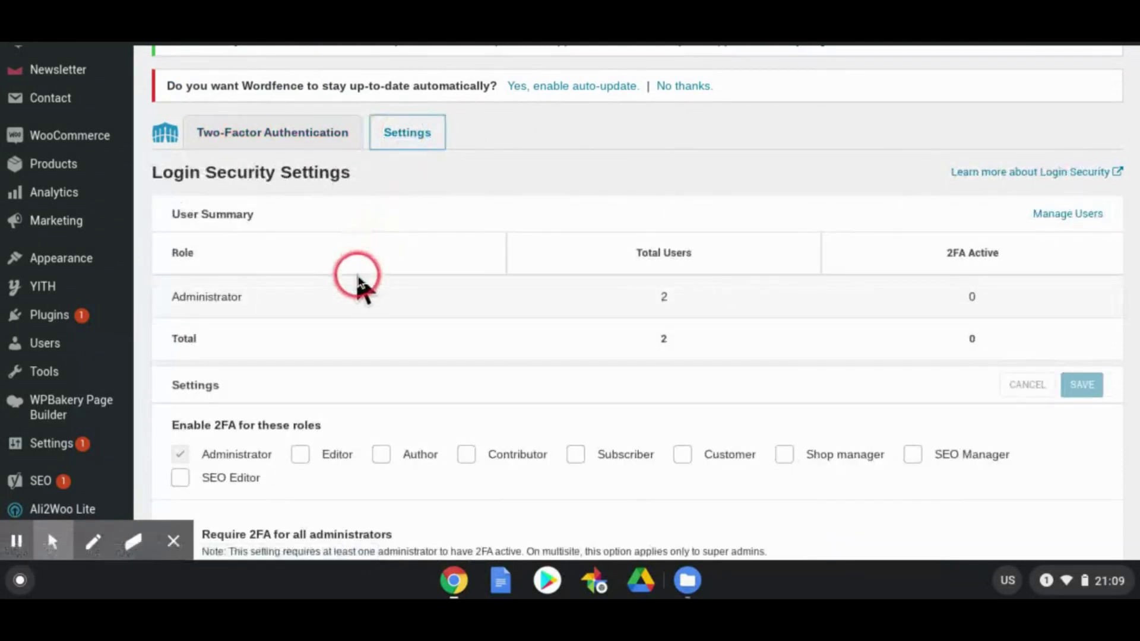
scroll(360, 282, down, 3)
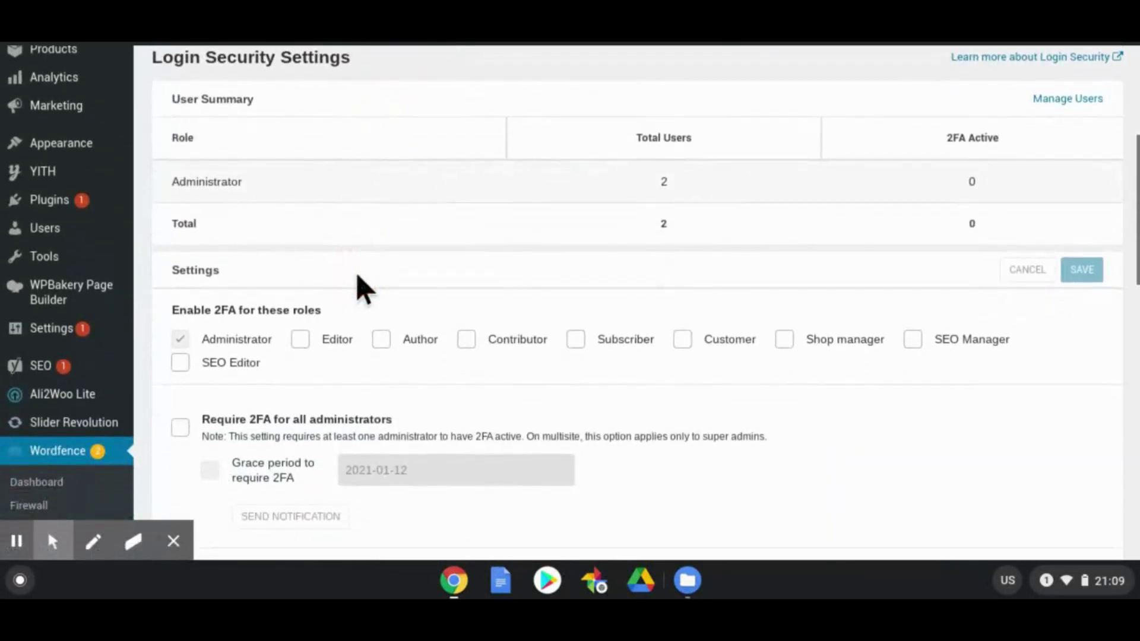
scroll(358, 275, down, 1)
click(356, 281)
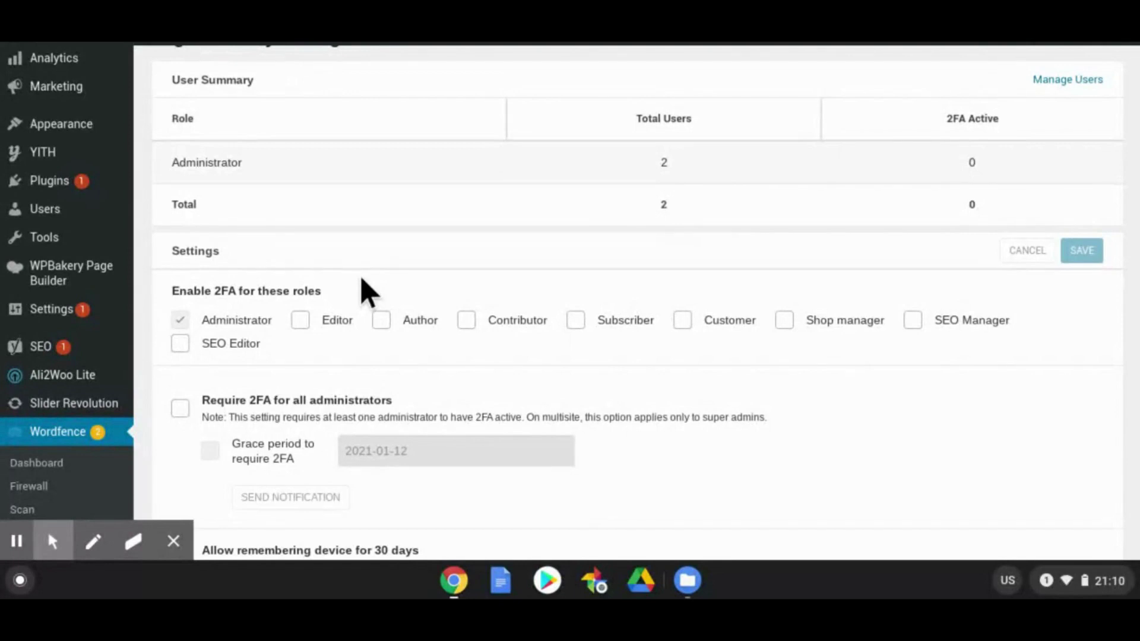
scroll(363, 291, up, 4)
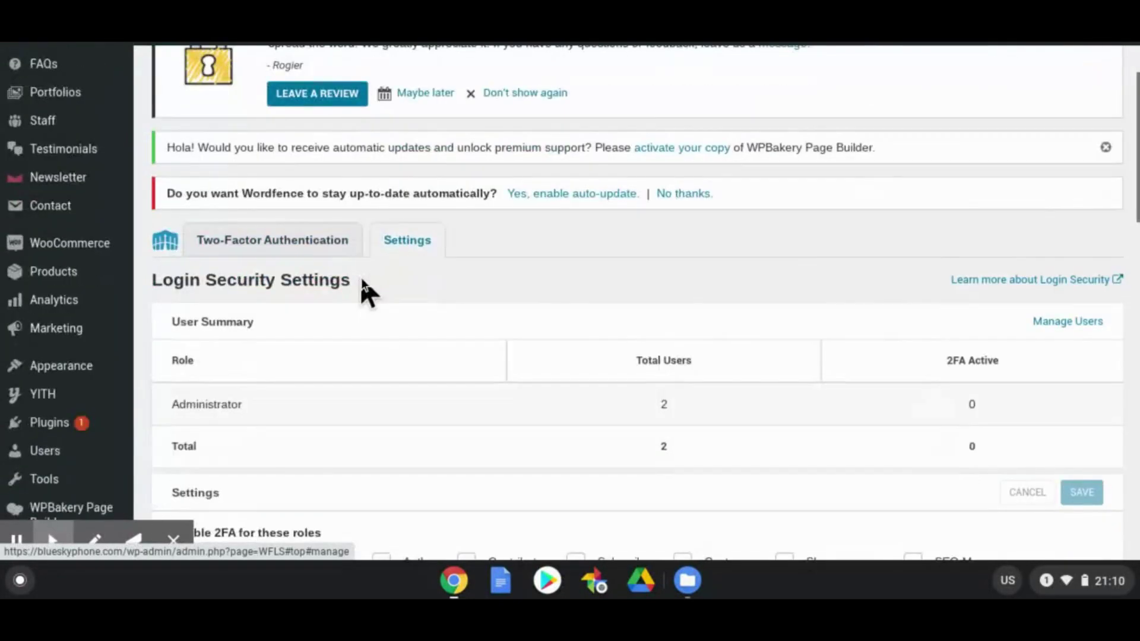
scroll(364, 291, down, 1)
mouse_move(1084, 49)
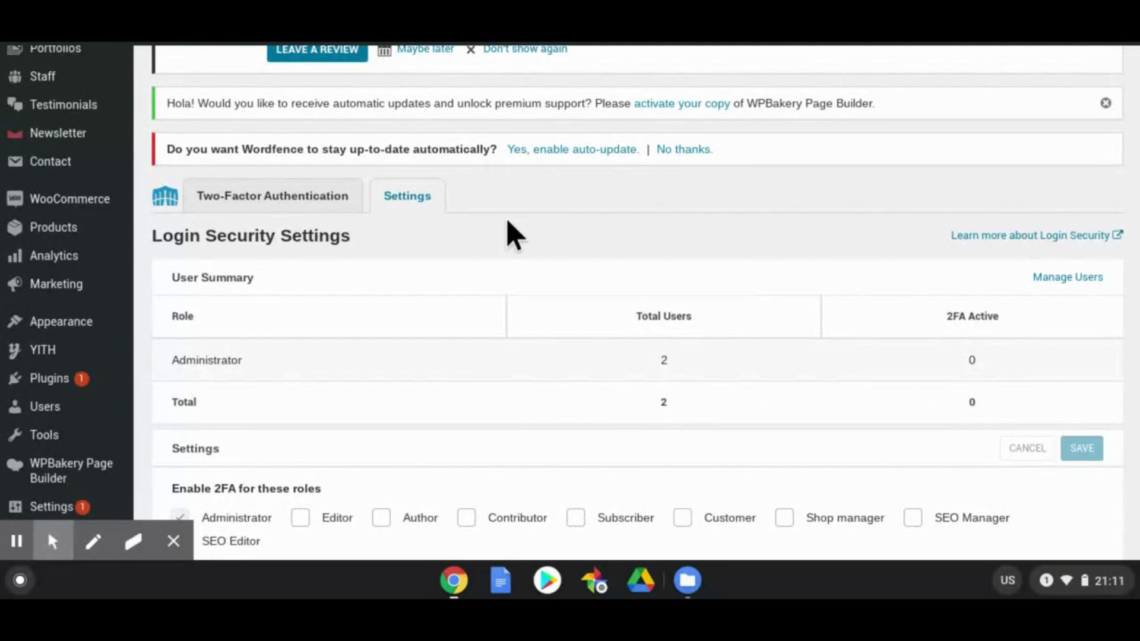
scroll(508, 223, up, 4)
scroll(508, 223, down, 3)
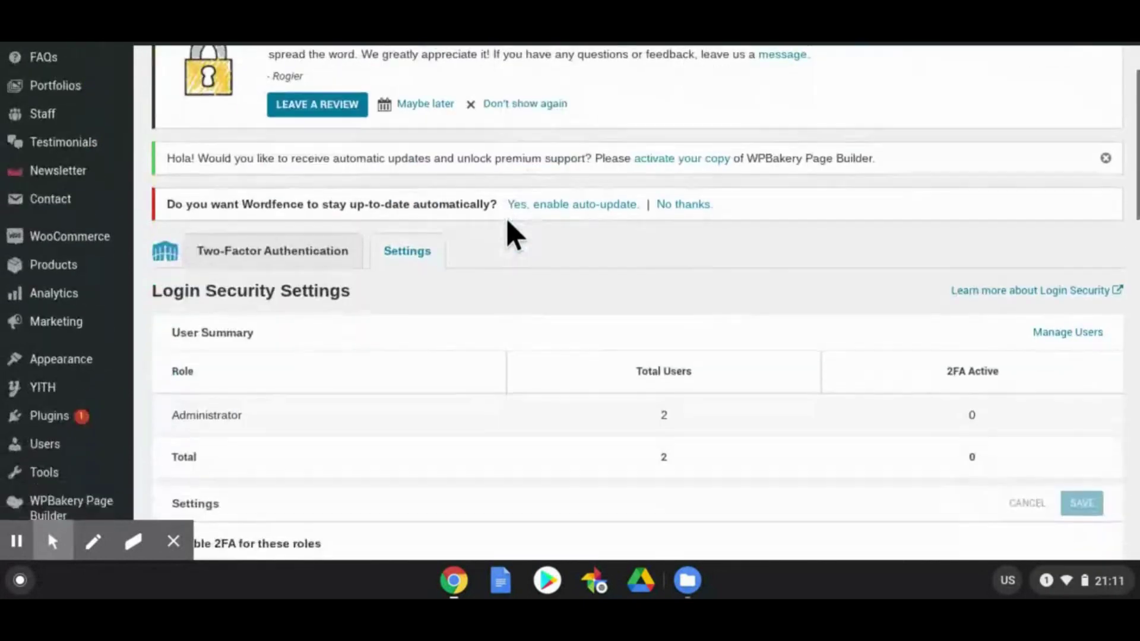
scroll(508, 223, down, 4)
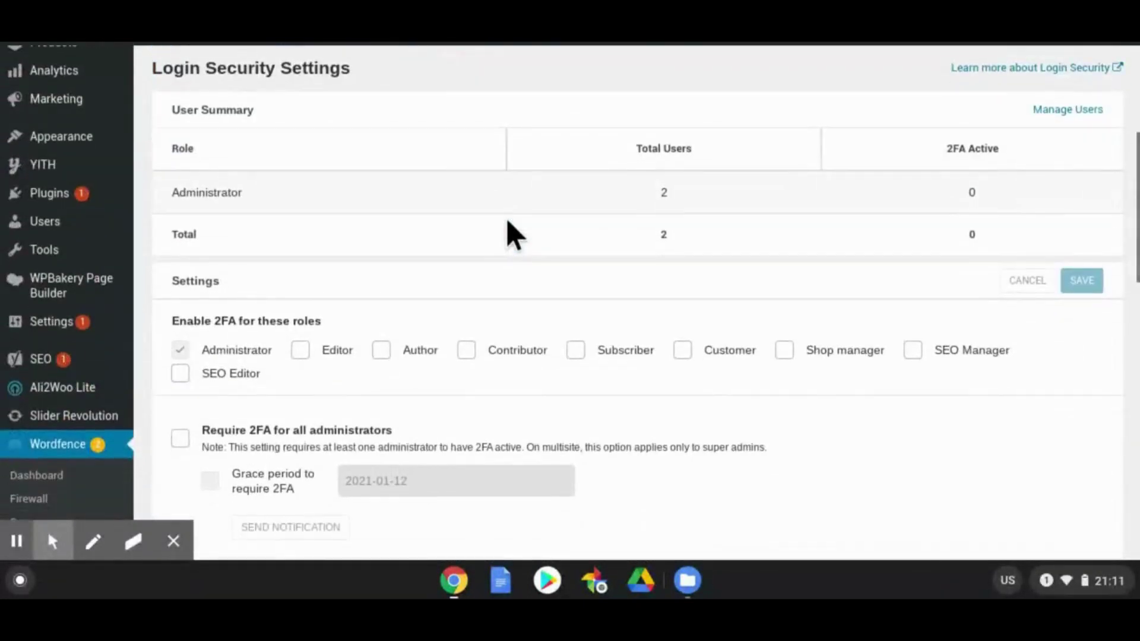
scroll(511, 235, up, 5)
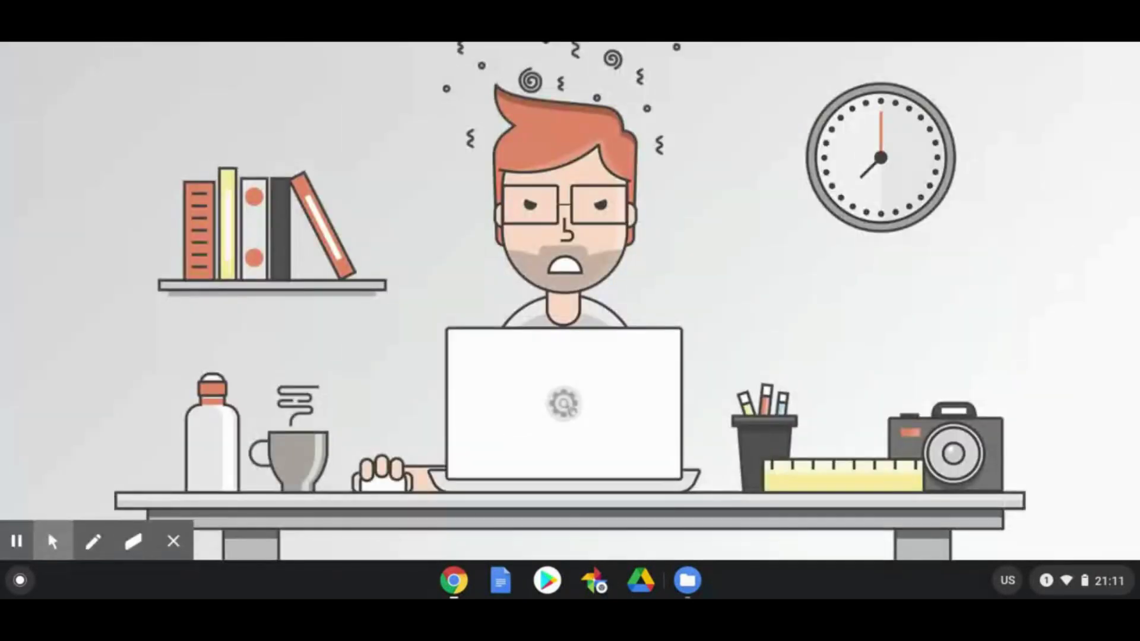
click(231, 172)
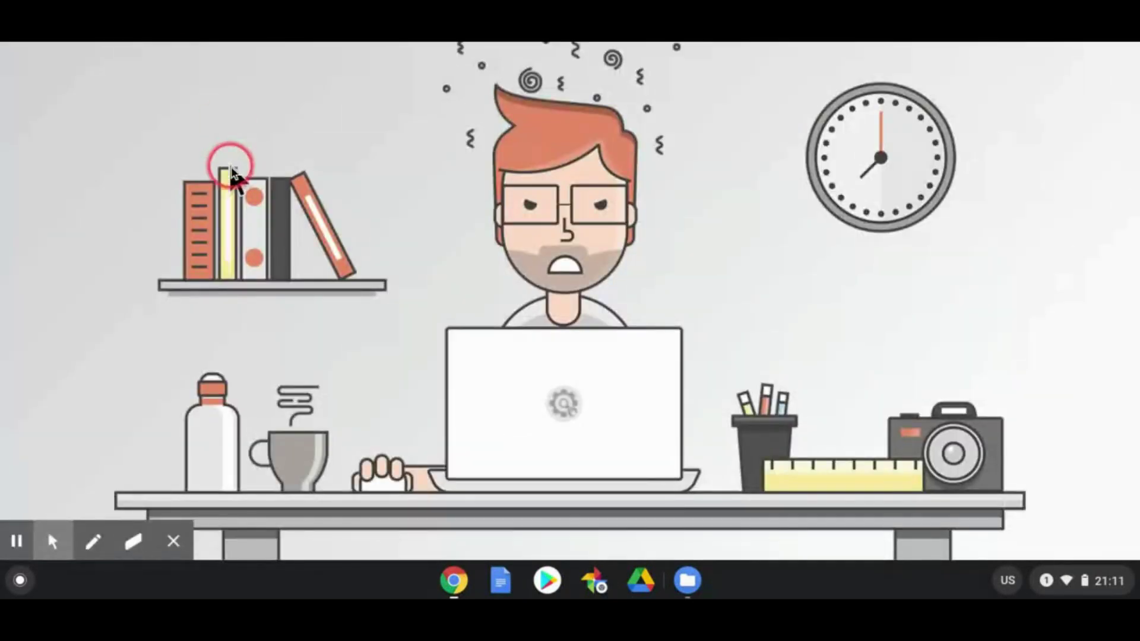
scroll(233, 178, up, 2)
click(258, 68)
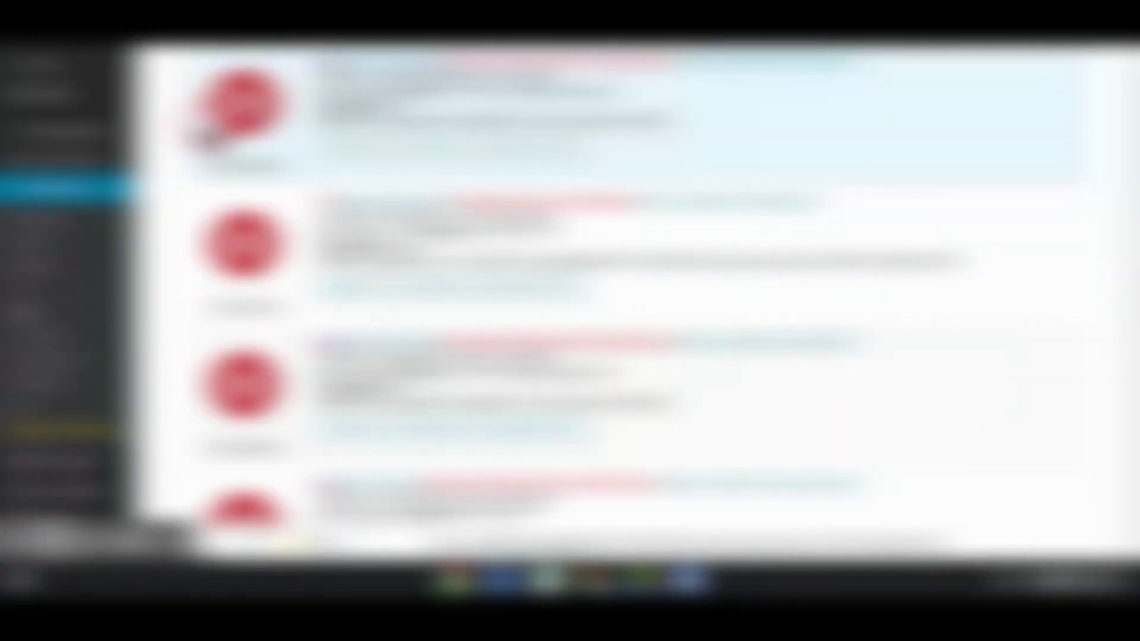
- Look through the list of entries marked with red icons in the WordPress admin
scroll(156, 274, down, 1)
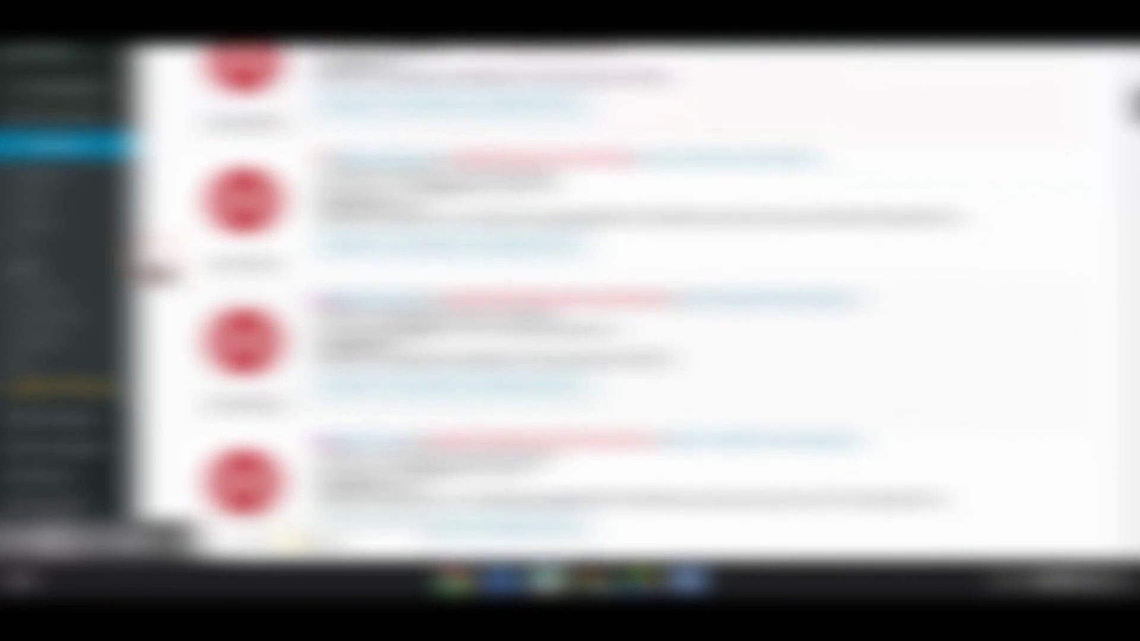
scroll(157, 273, up, 2)
scroll(158, 274, up, 1)
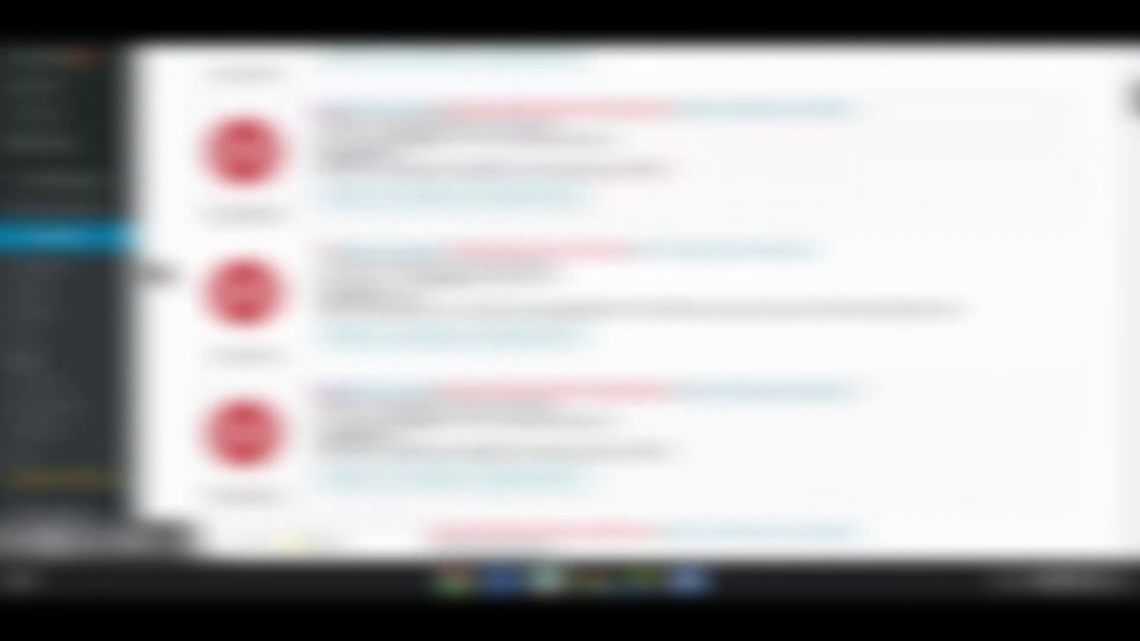
scroll(157, 273, down, 2)
scroll(157, 273, up, 2)
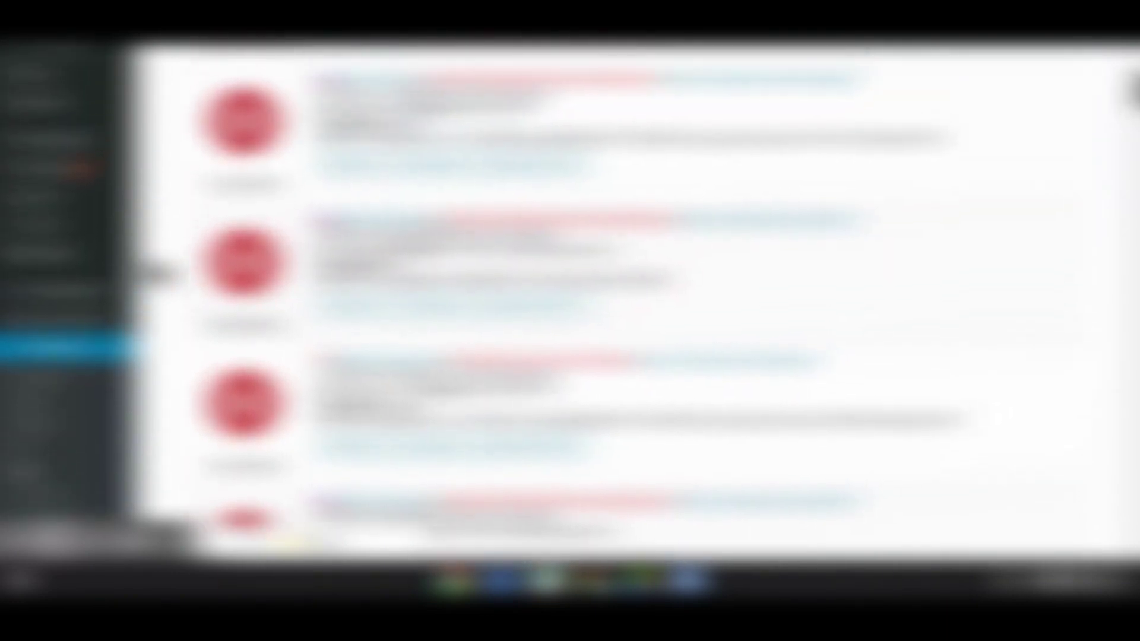
scroll(157, 273, down, 1)
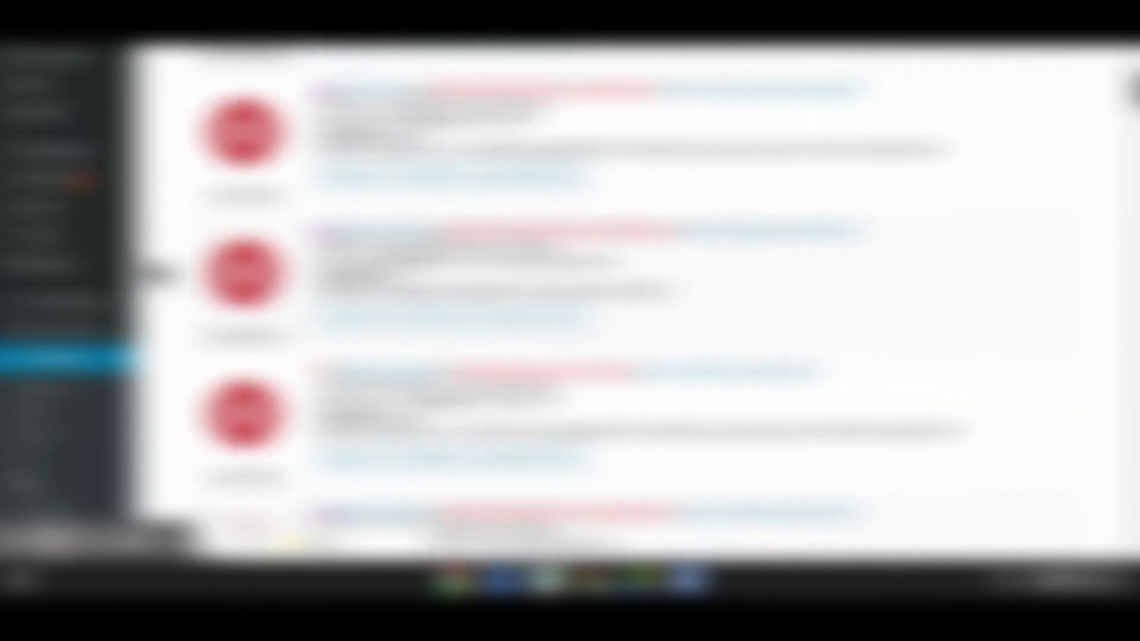
scroll(157, 273, up, 2)
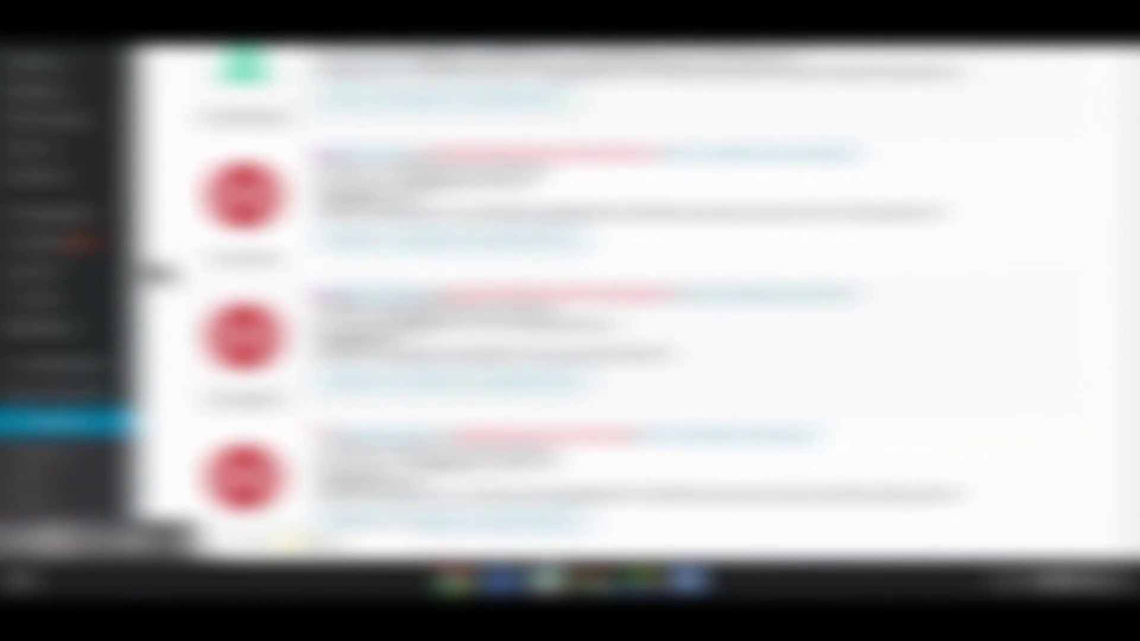
scroll(157, 273, down, 3)
scroll(157, 273, down, 1)
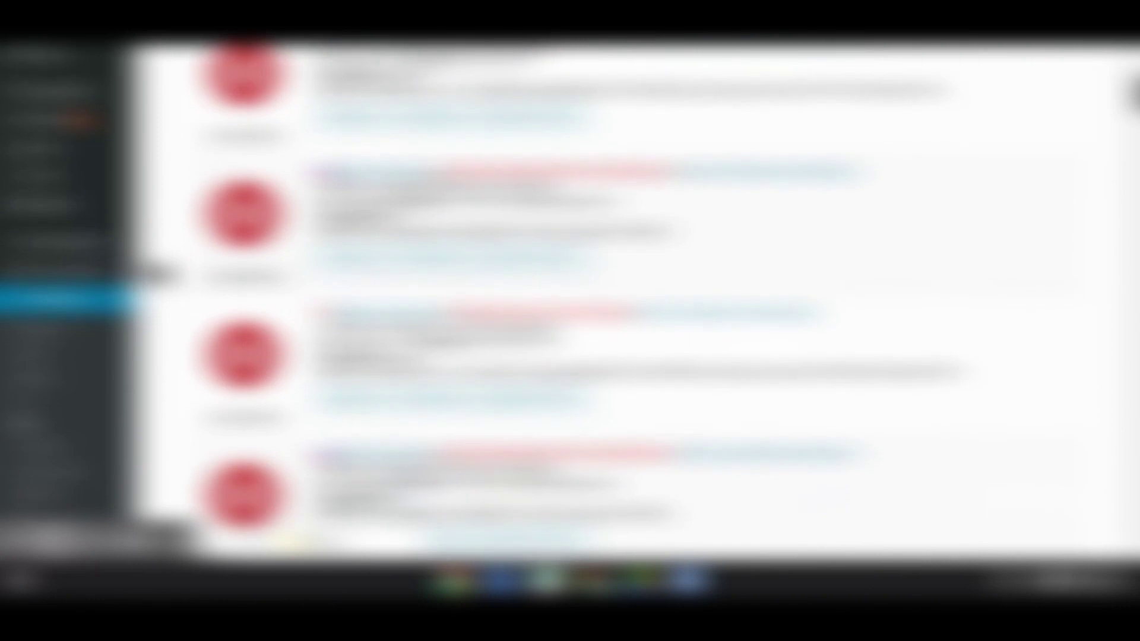